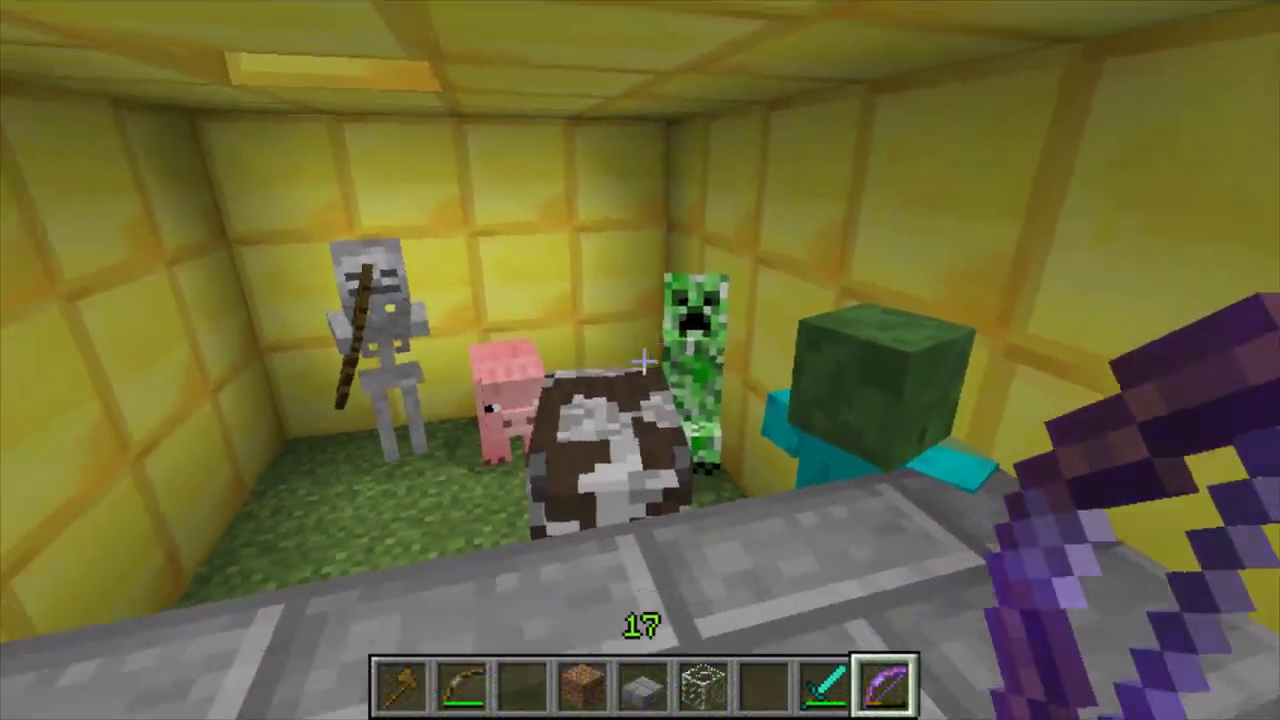
Step: Shoot the pig, cow, skeleton and creeper inside the gold-block pen with the enchanted bow
right_click(640, 360)
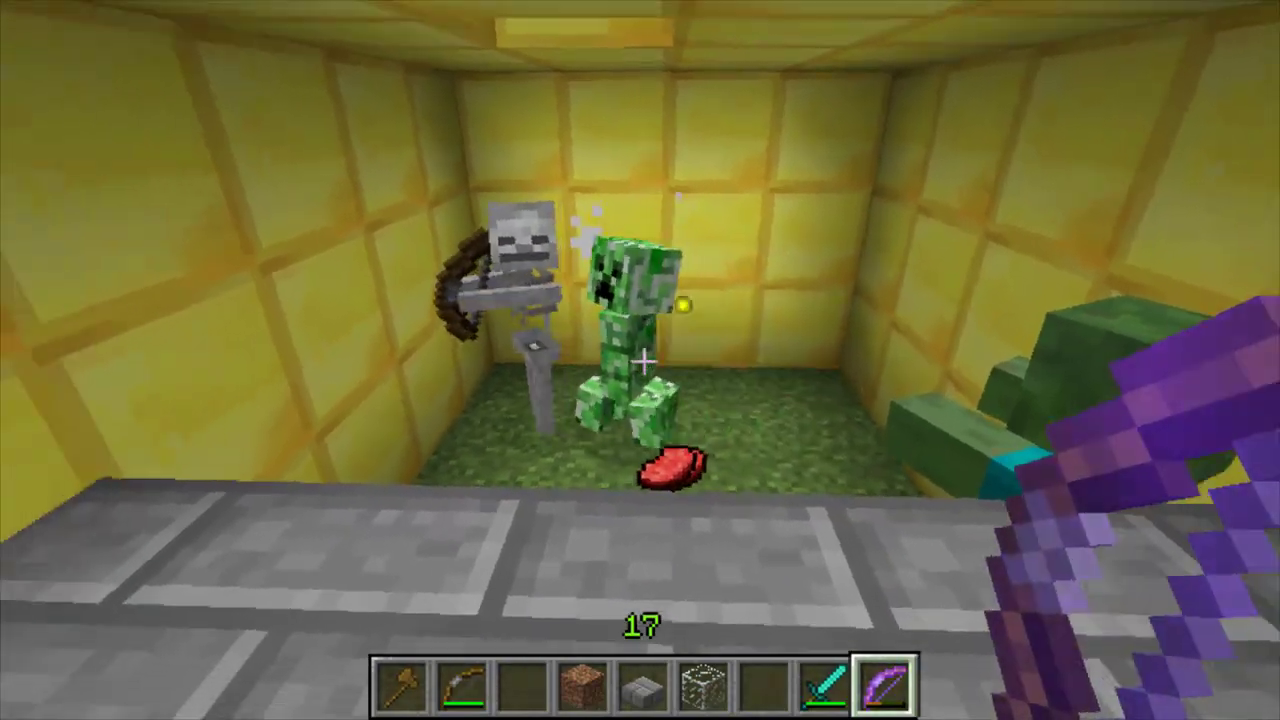
right_click(640, 360)
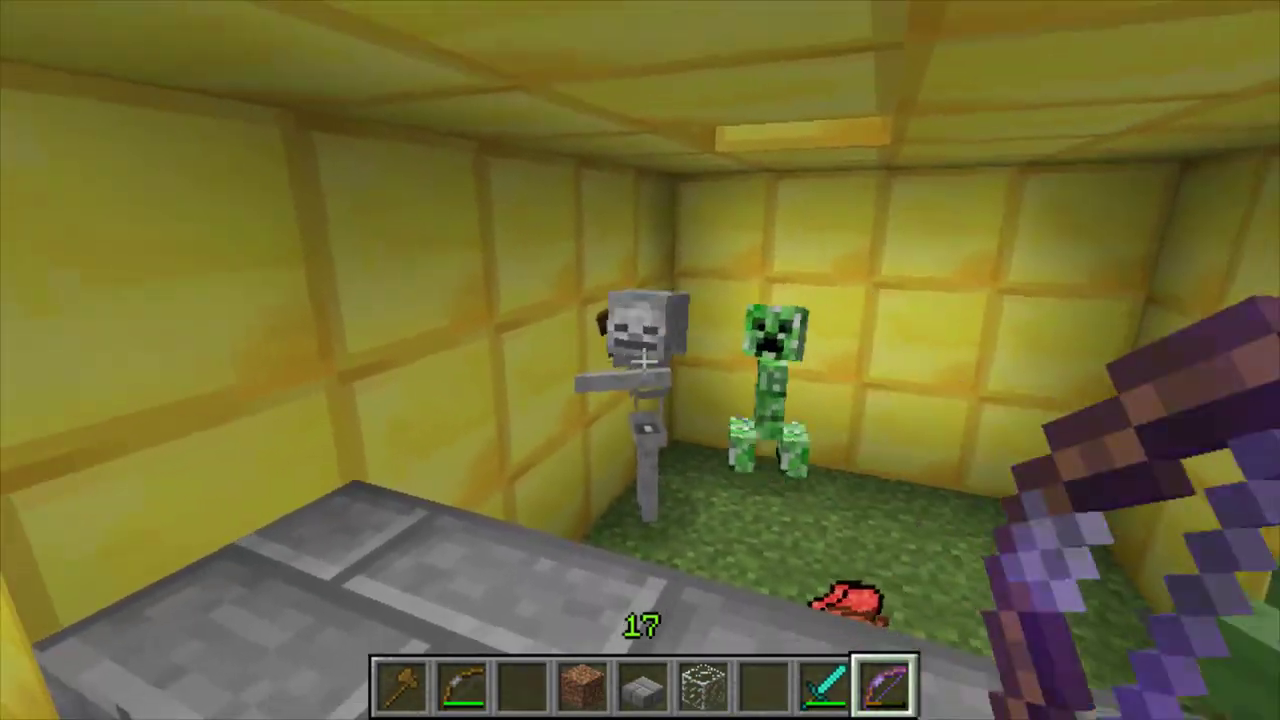
right_click(640, 360)
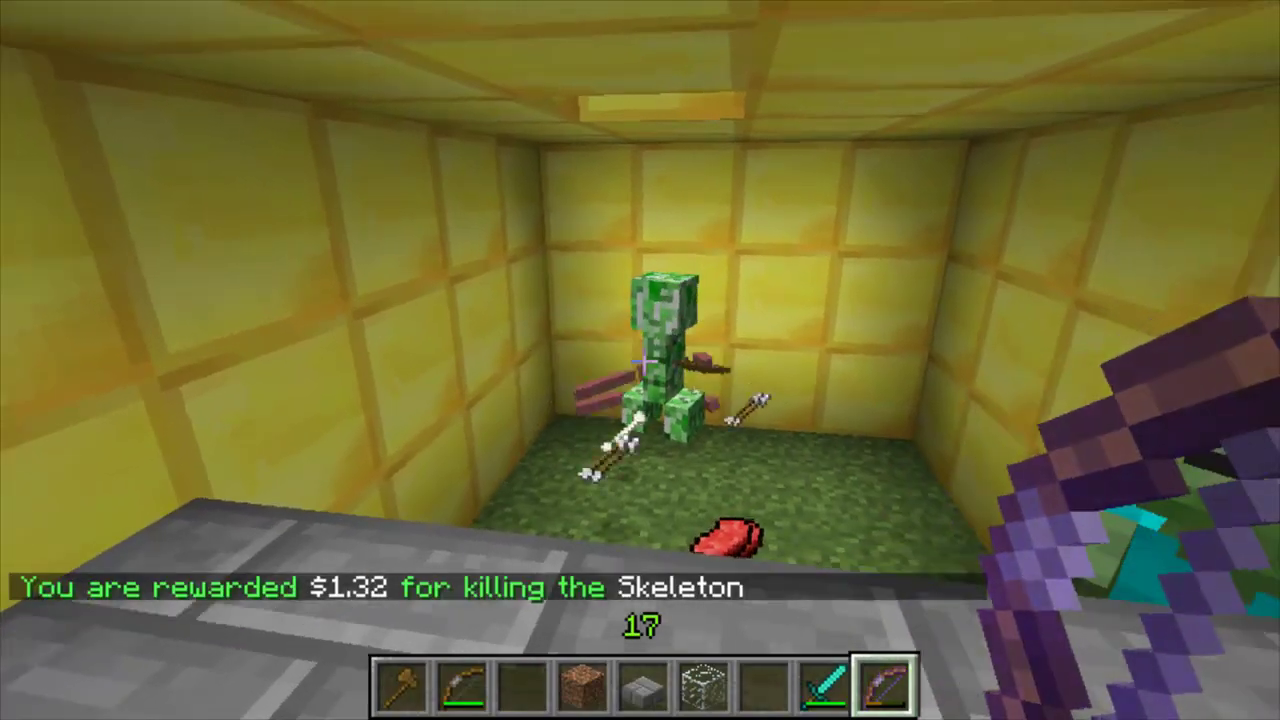
right_click(640, 360)
right_click(640, 360)
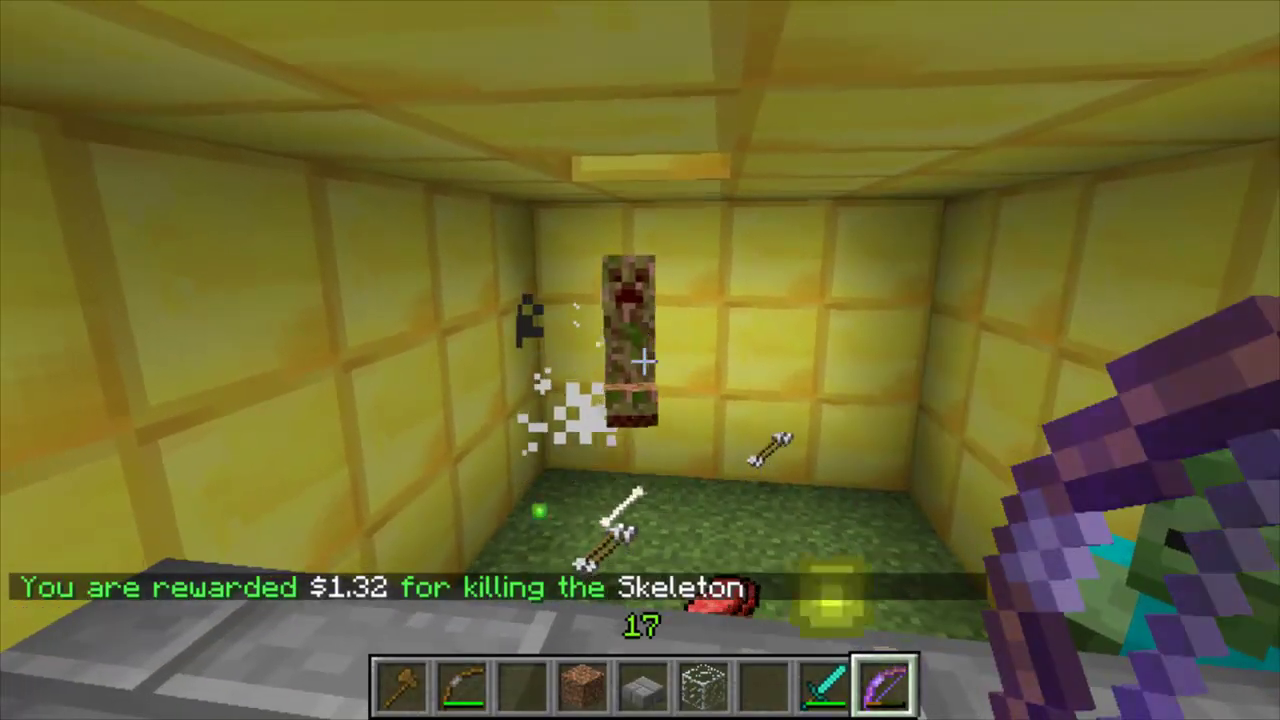
right_click(640, 360)
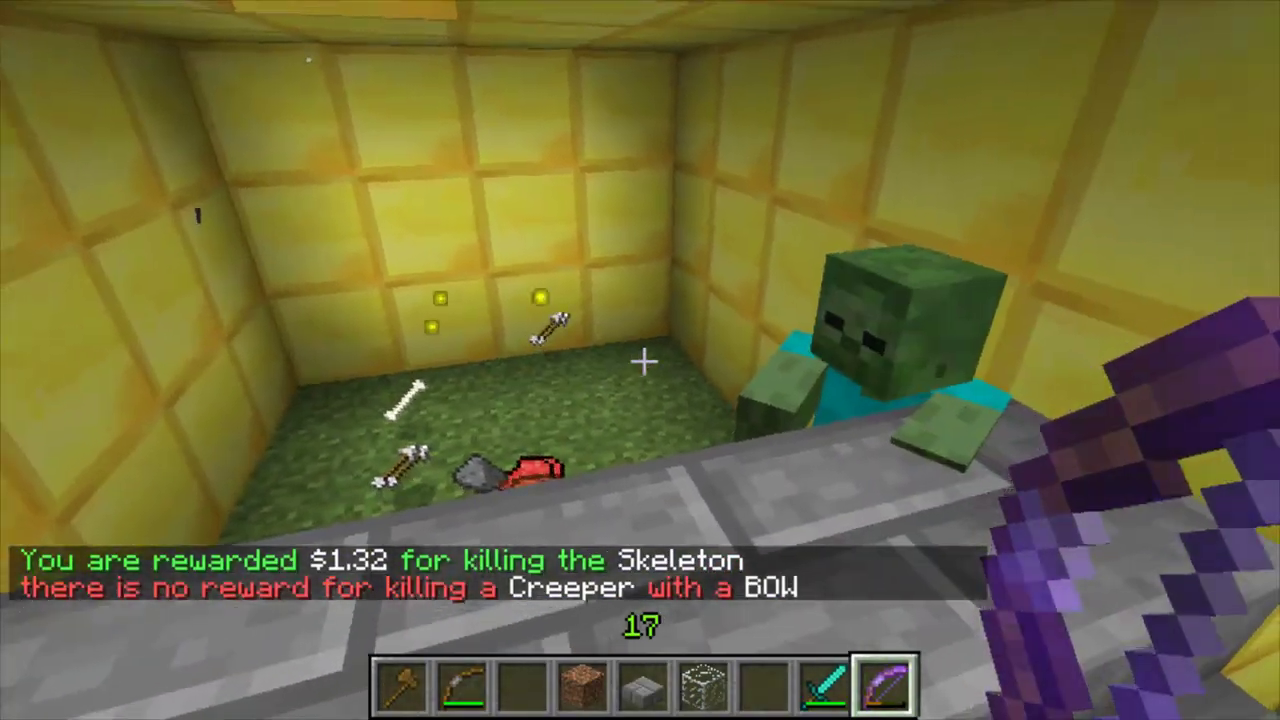
Step: Kill the zombie in the gold-block pen with the enchanted bow
right_click(640, 360)
right_click(640, 360)
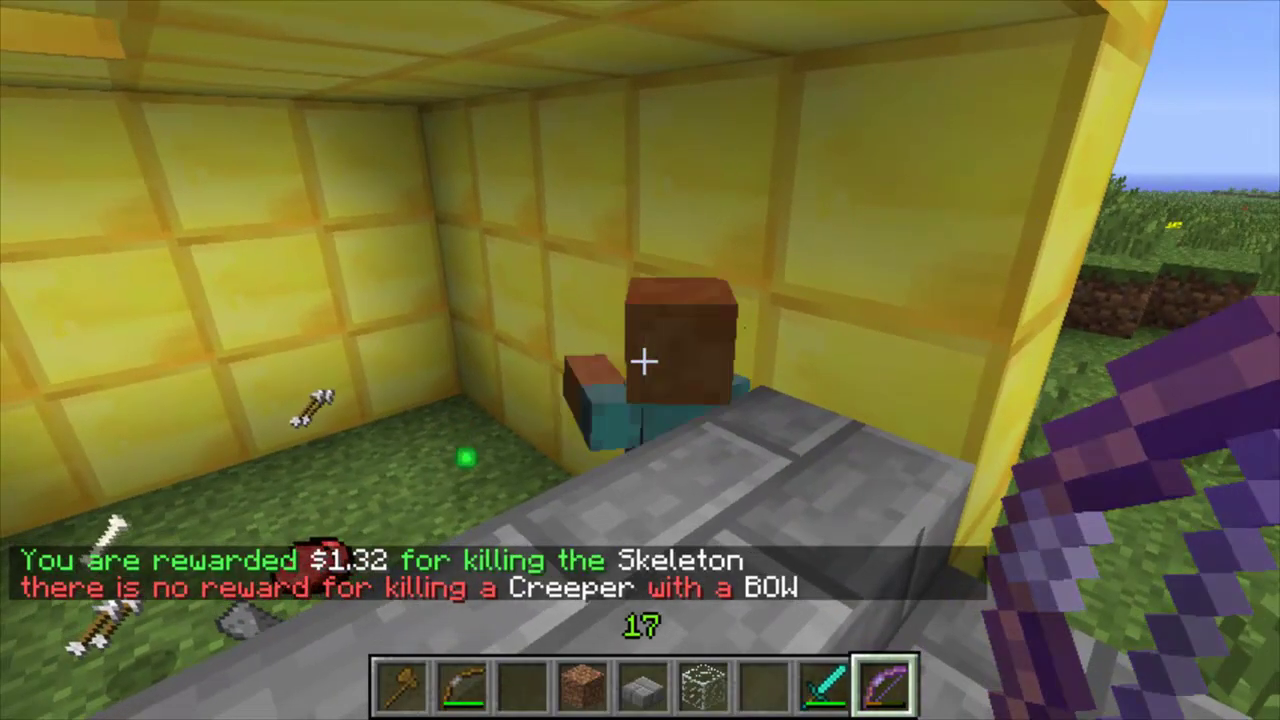
right_click(640, 360)
right_click(640, 360)
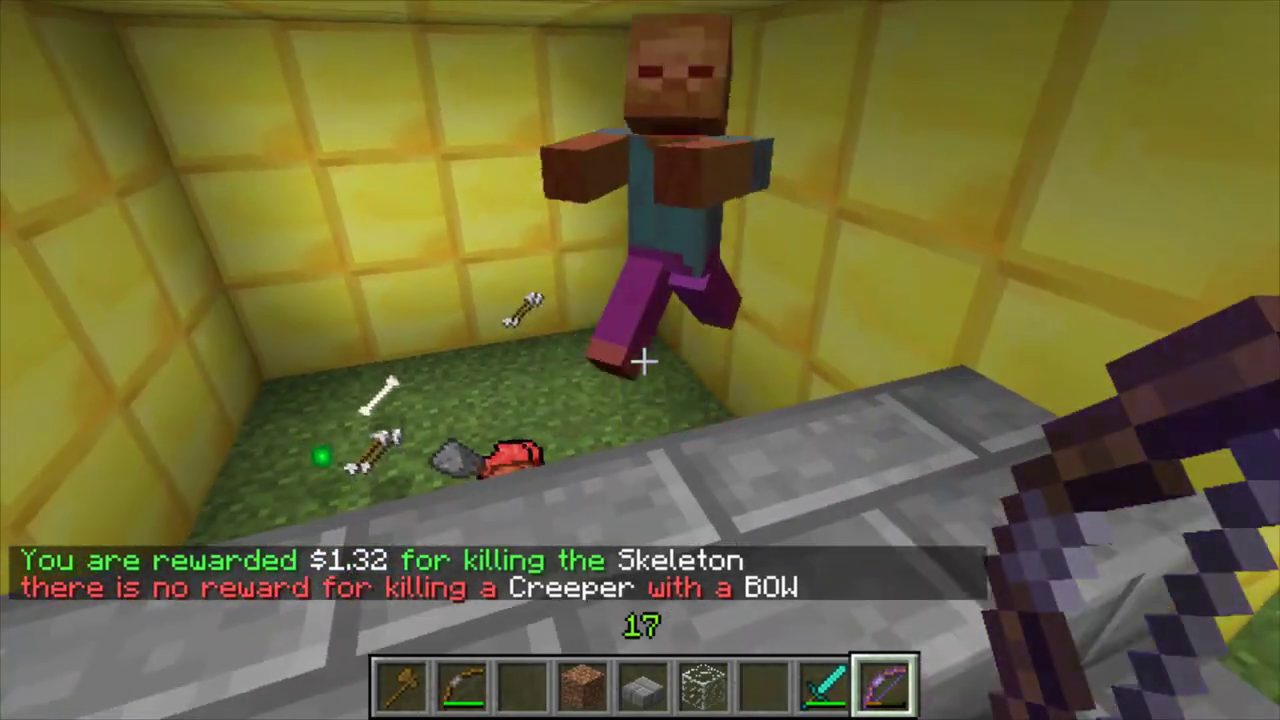
right_click(640, 360)
right_click(640, 360)
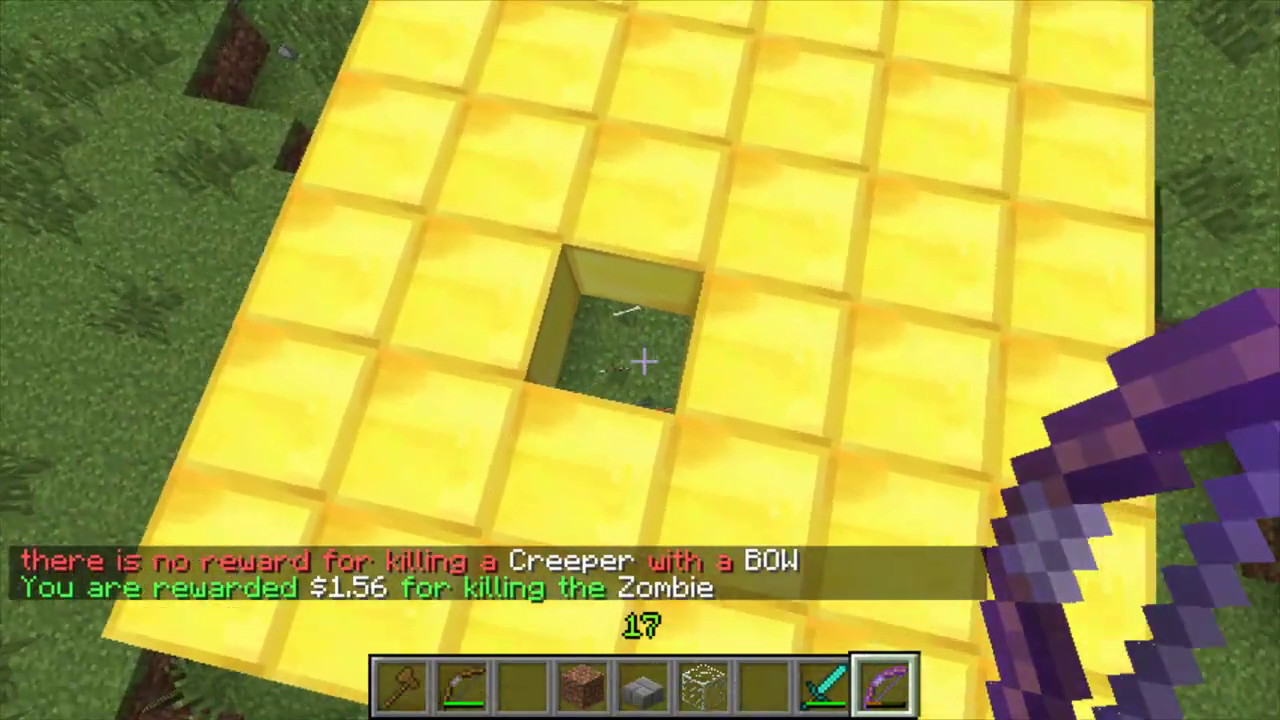
Step: Spawn a creeper through the opening in the gold pen's roof with the command /spawnmob creeper
type("w/s")
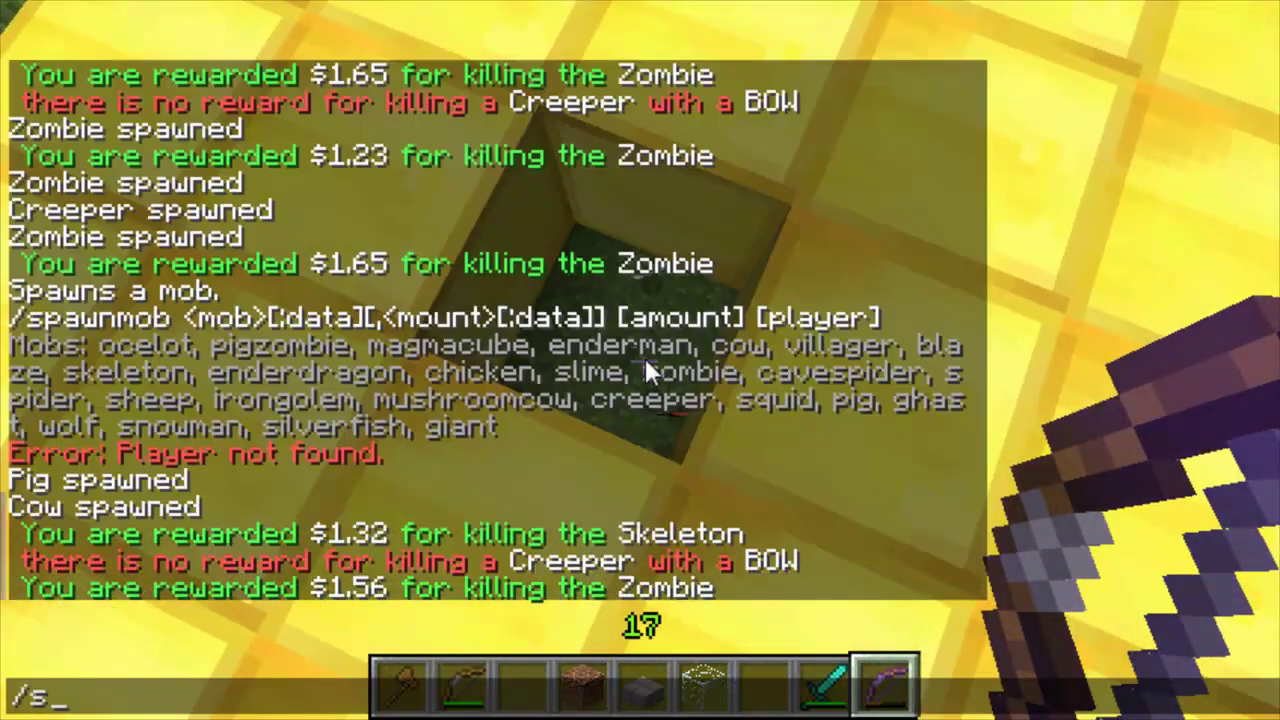
type("pawn creeper")
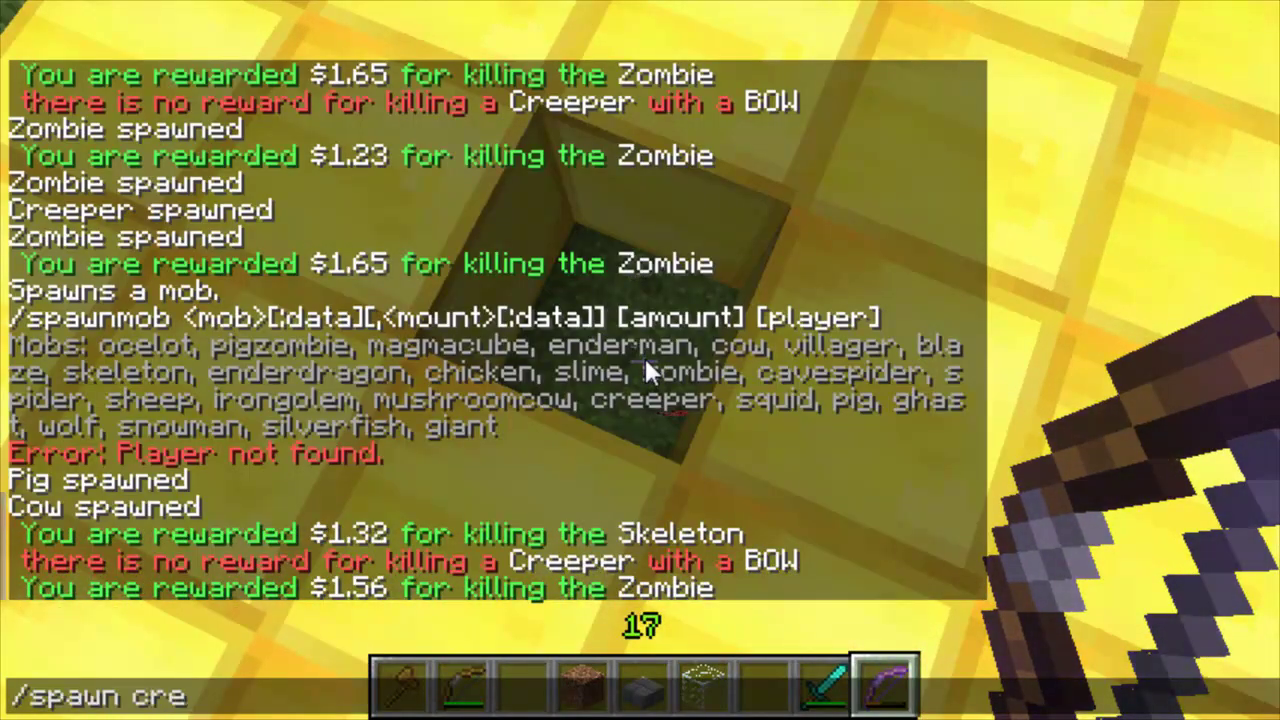
key("BackSpace")
key("BackSpace")
key("BackSpace")
key("BackSpace")
key("BackSpace")
key("BackSpace")
key("BackSpace")
key("BackSpace")
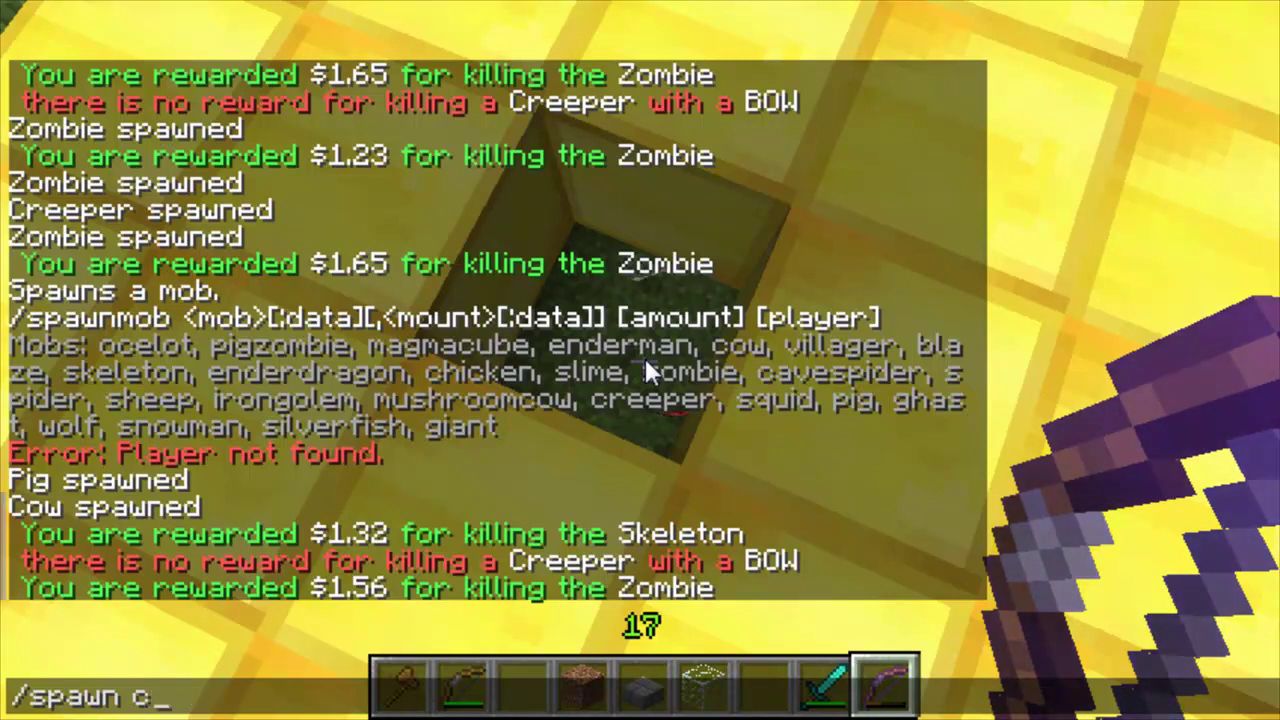
type("mob cr")
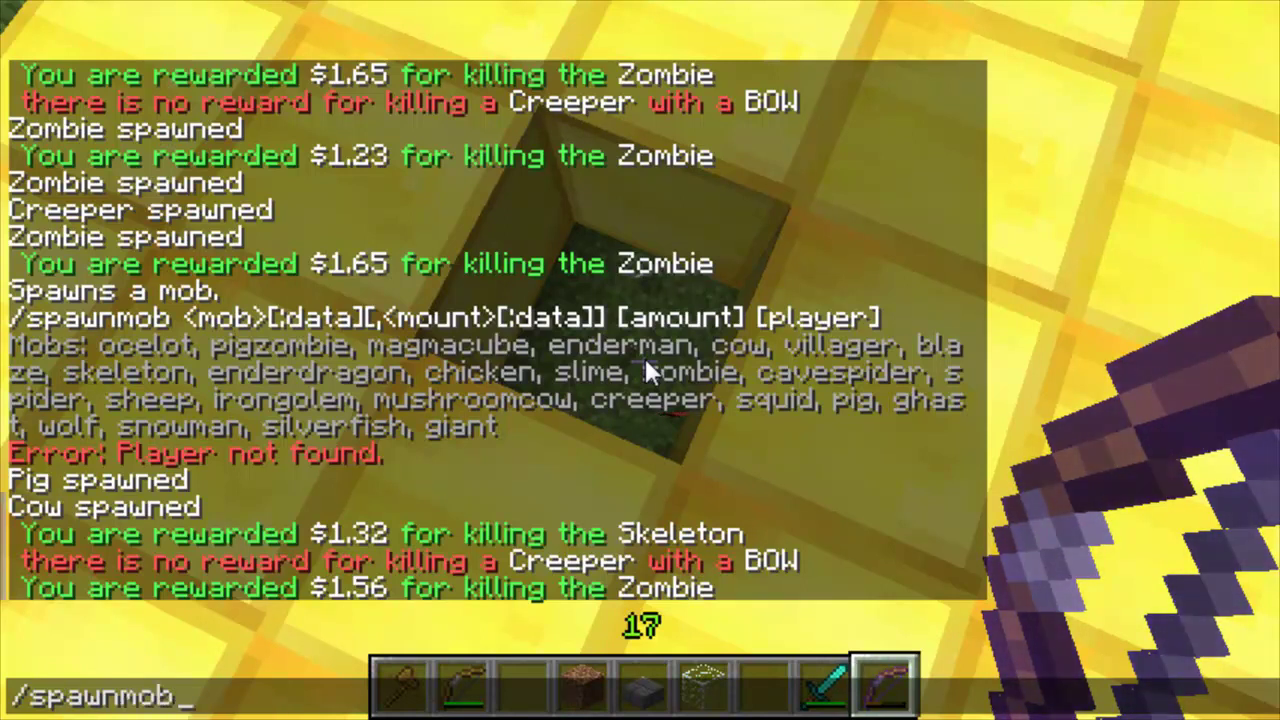
type("eeper")
key("Return")
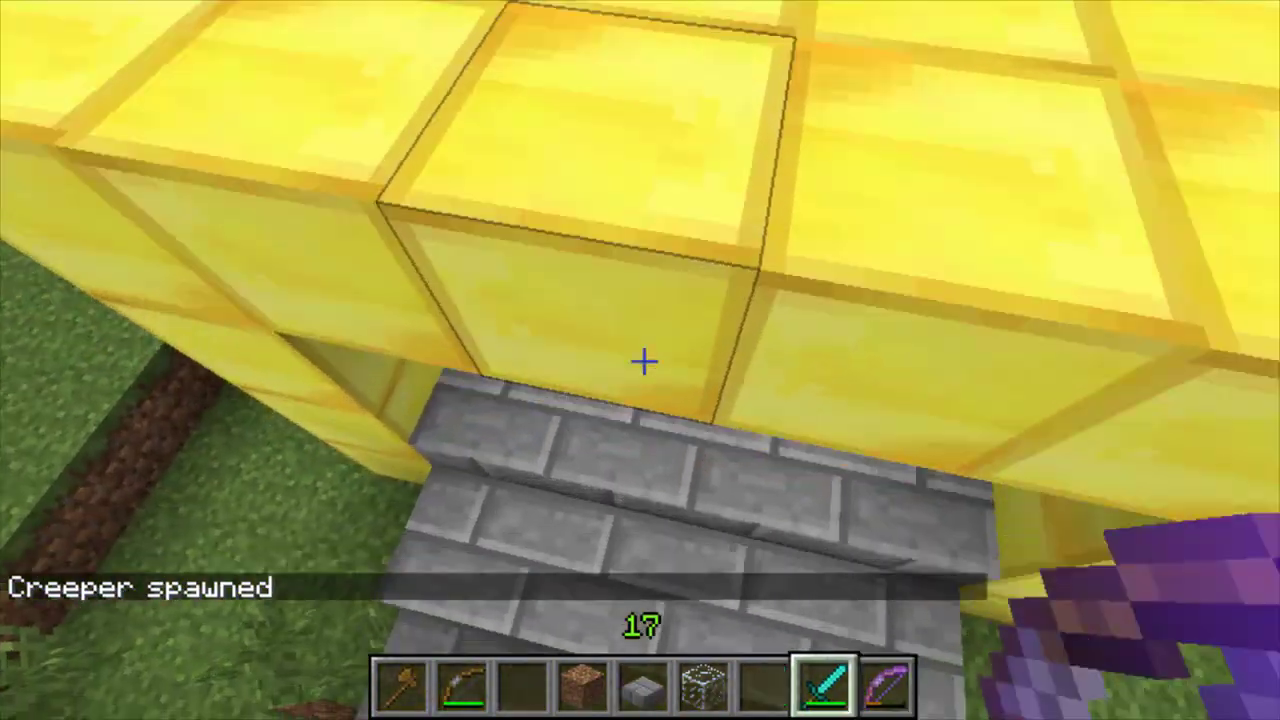
Step: Kill the spawned creeper in the pen with the diamond sword
scroll(640, 360, "up", 1)
left_click(640, 360)
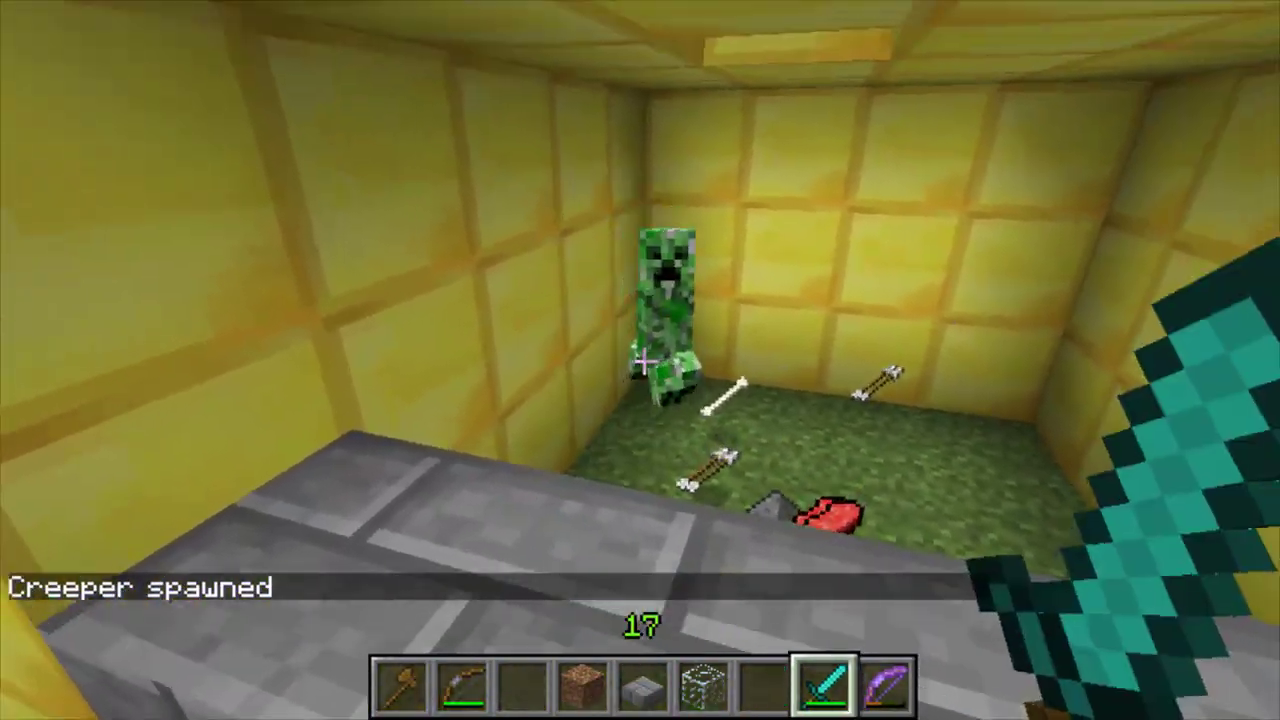
left_click(640, 360)
left_click(640, 360)
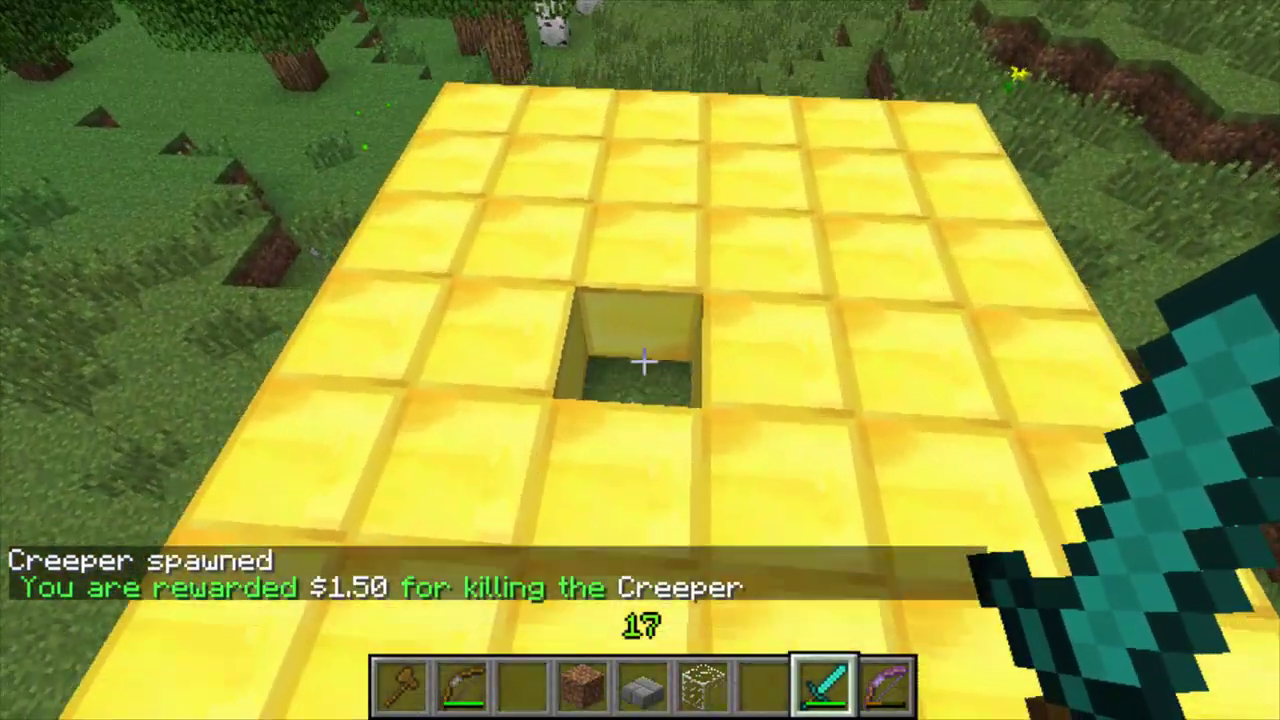
Step: Run /spawnmob without arguments to check its usage and the available mob names
key("slash")
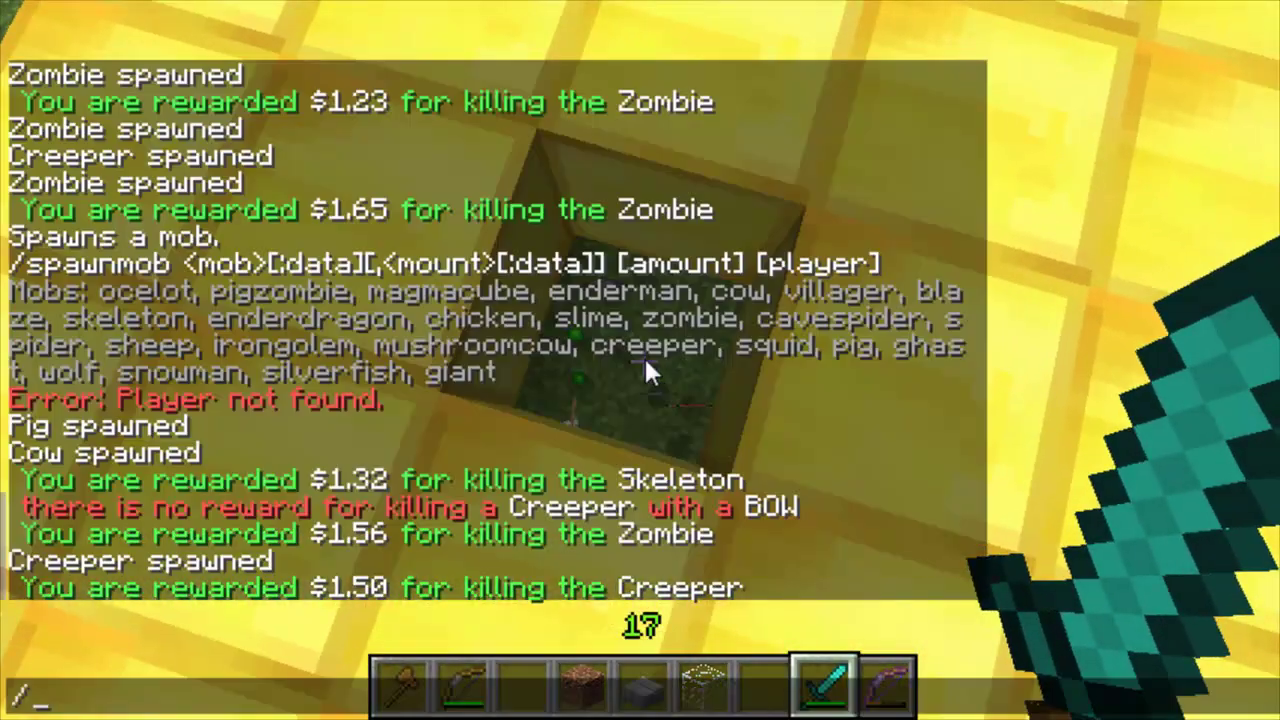
type("spawnmob")
key("Return")
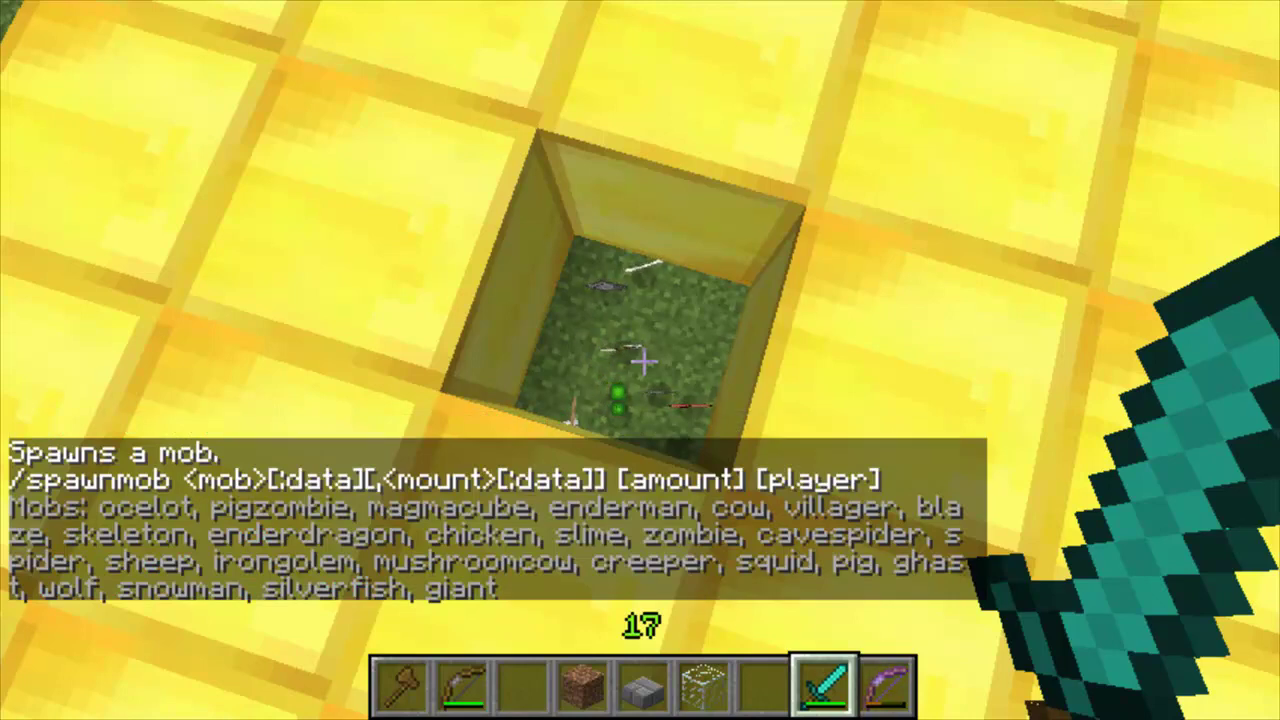
Step: Spawn a giant above the gold pen with the command /spawnmob giant
type("t")
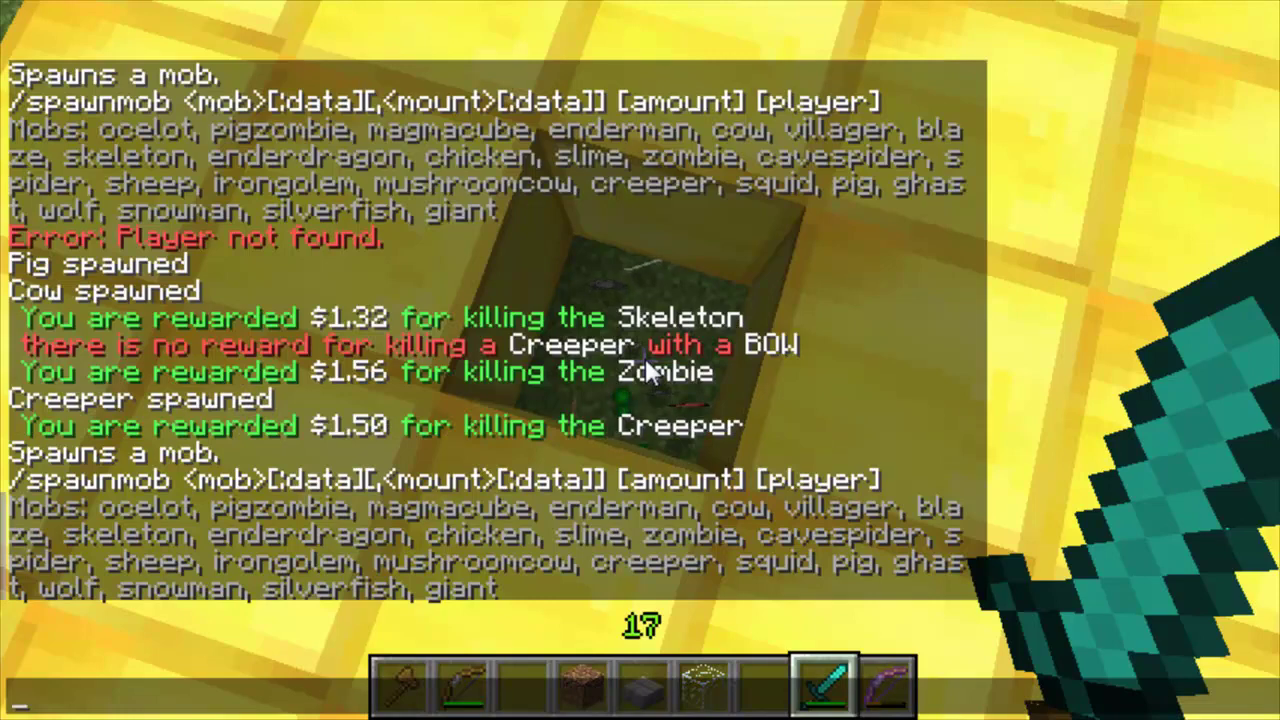
type("/spawnmob gia")
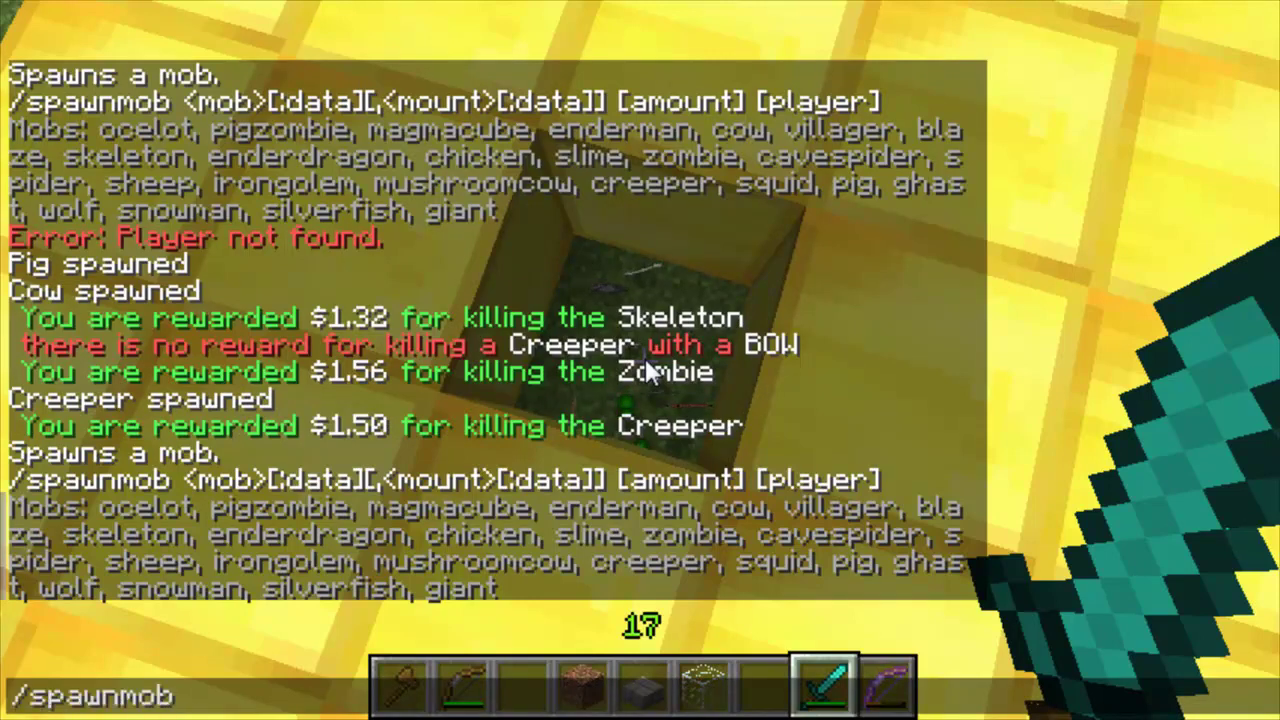
type("nt")
key("Return")
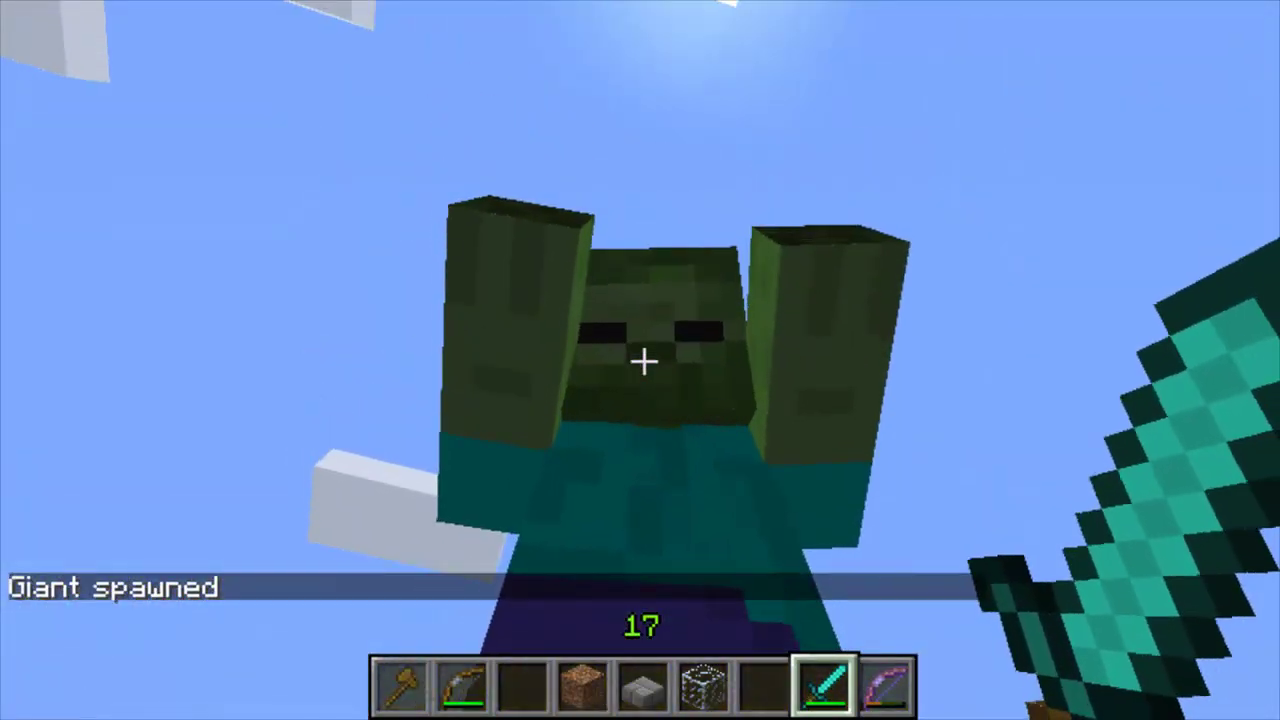
Step: Equip the enchanted bow, back away from the giant and shoot it repeatedly until it is dead
key("9")
key("s")
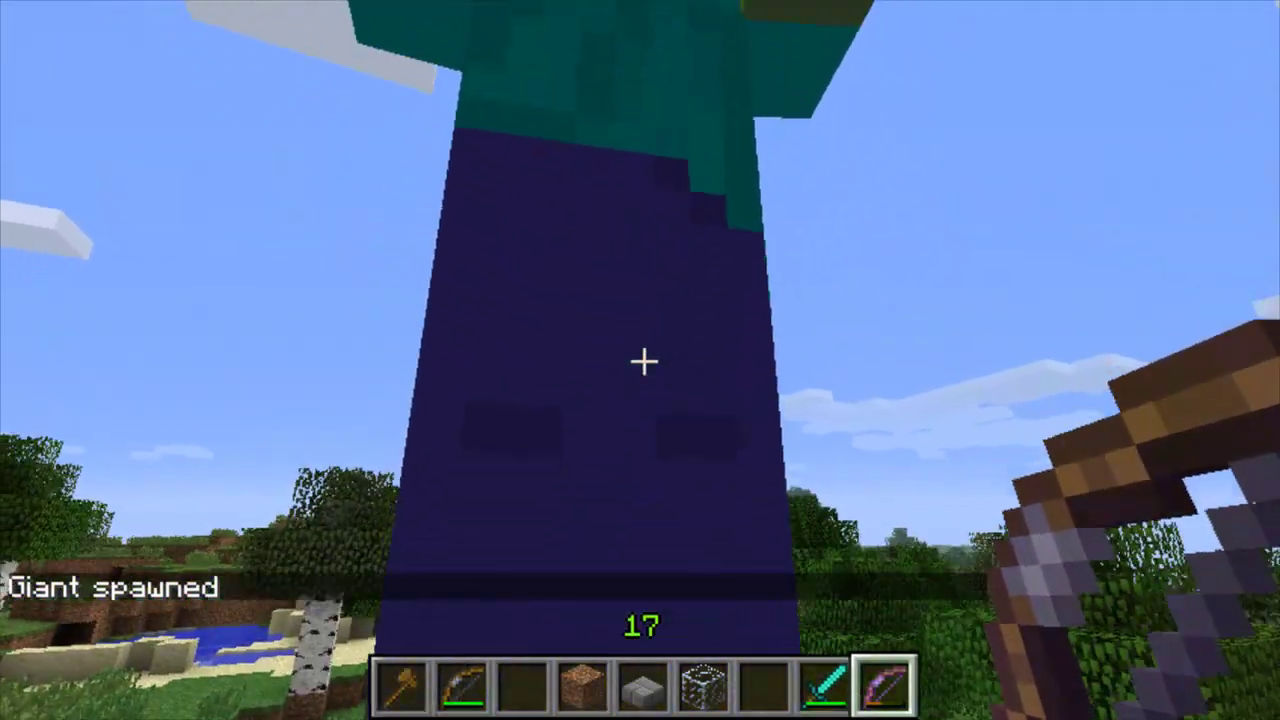
key("s")
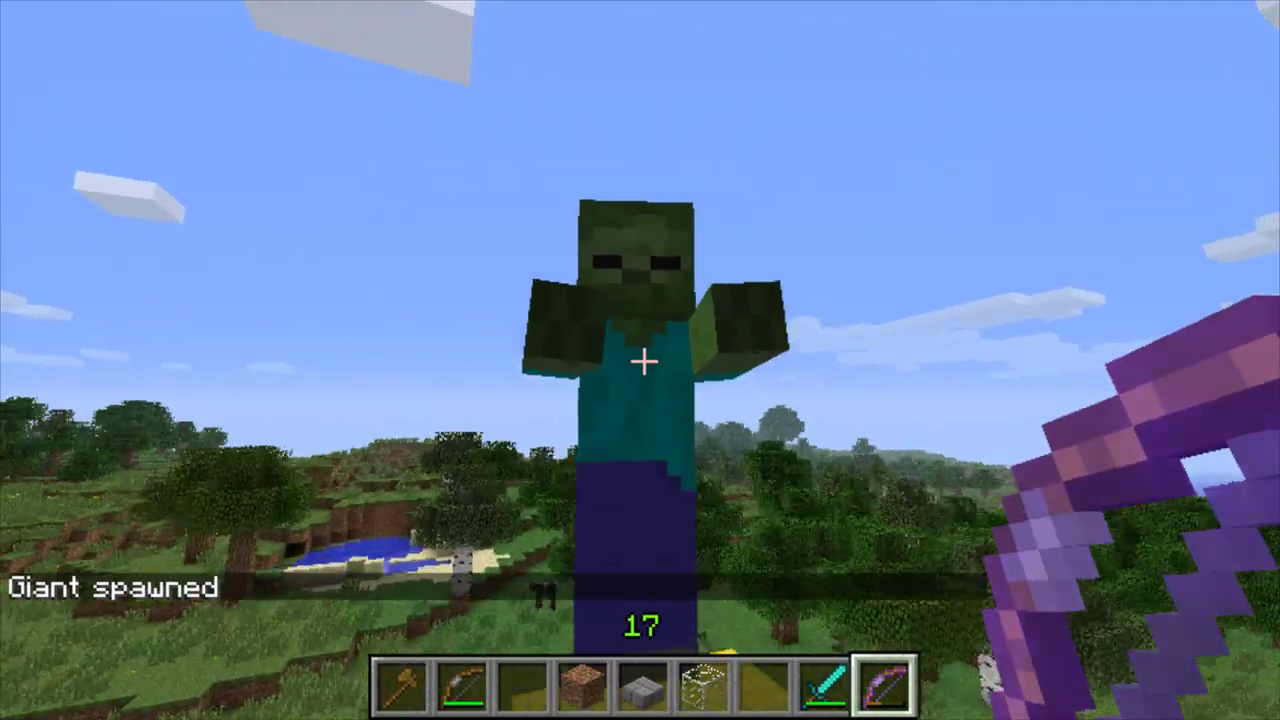
right_click(643, 361)
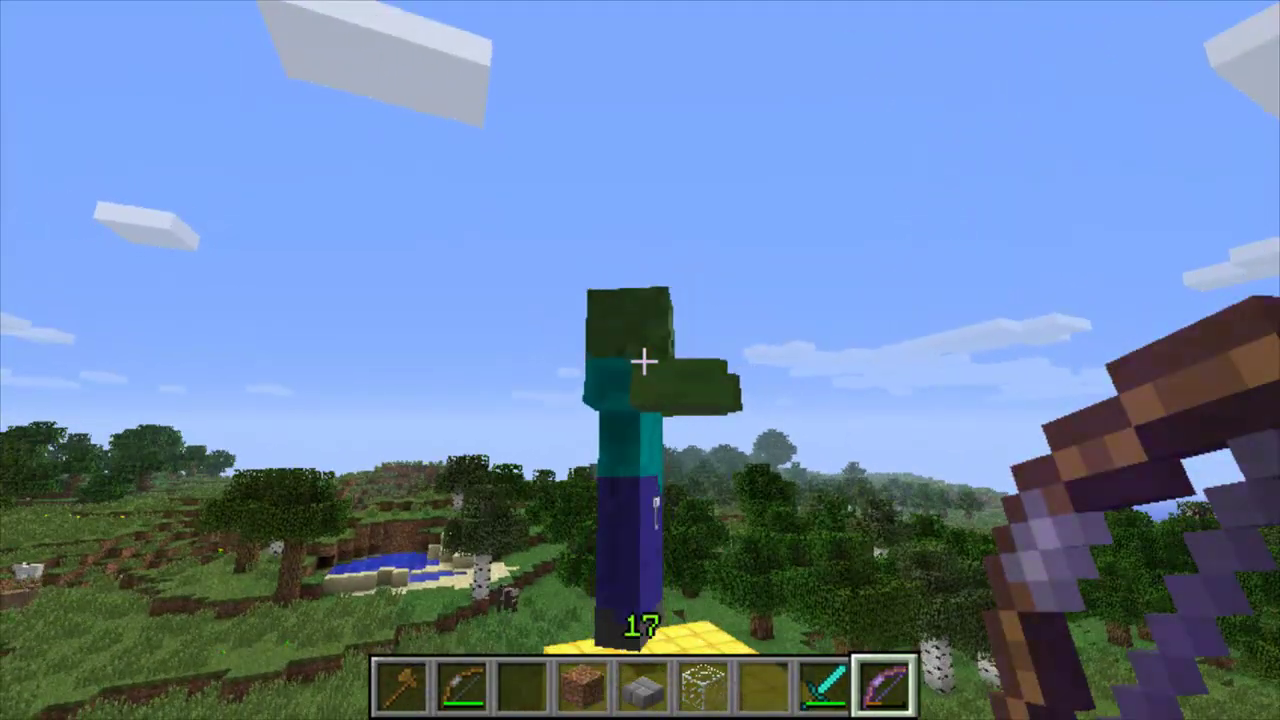
right_click(643, 361)
right_click(643, 361)
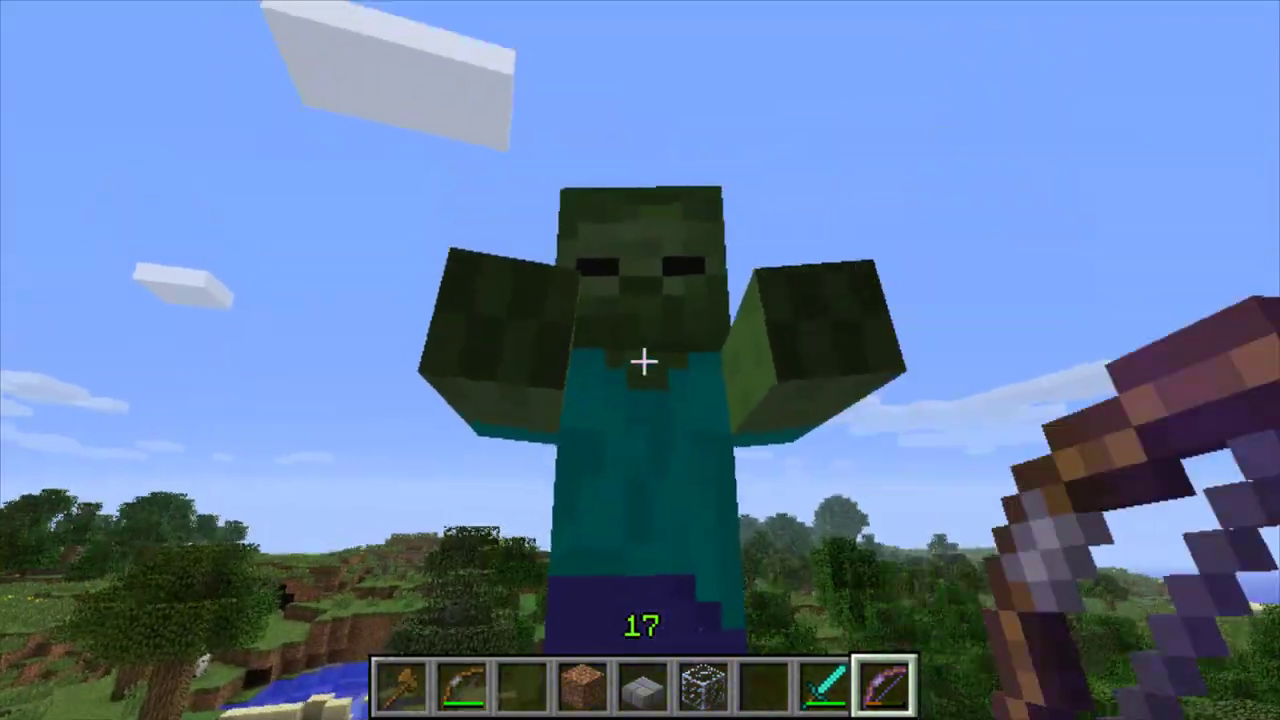
right_click(643, 361)
right_click(643, 361)
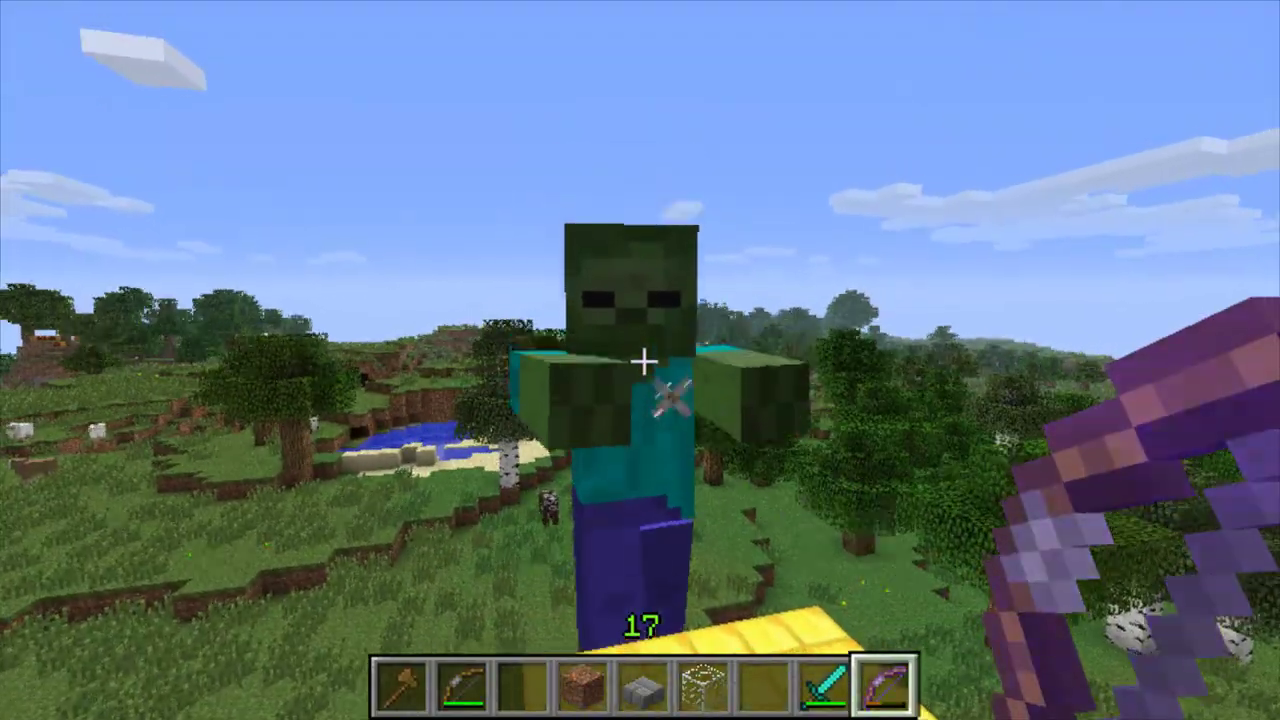
right_click(643, 361)
right_click(643, 361)
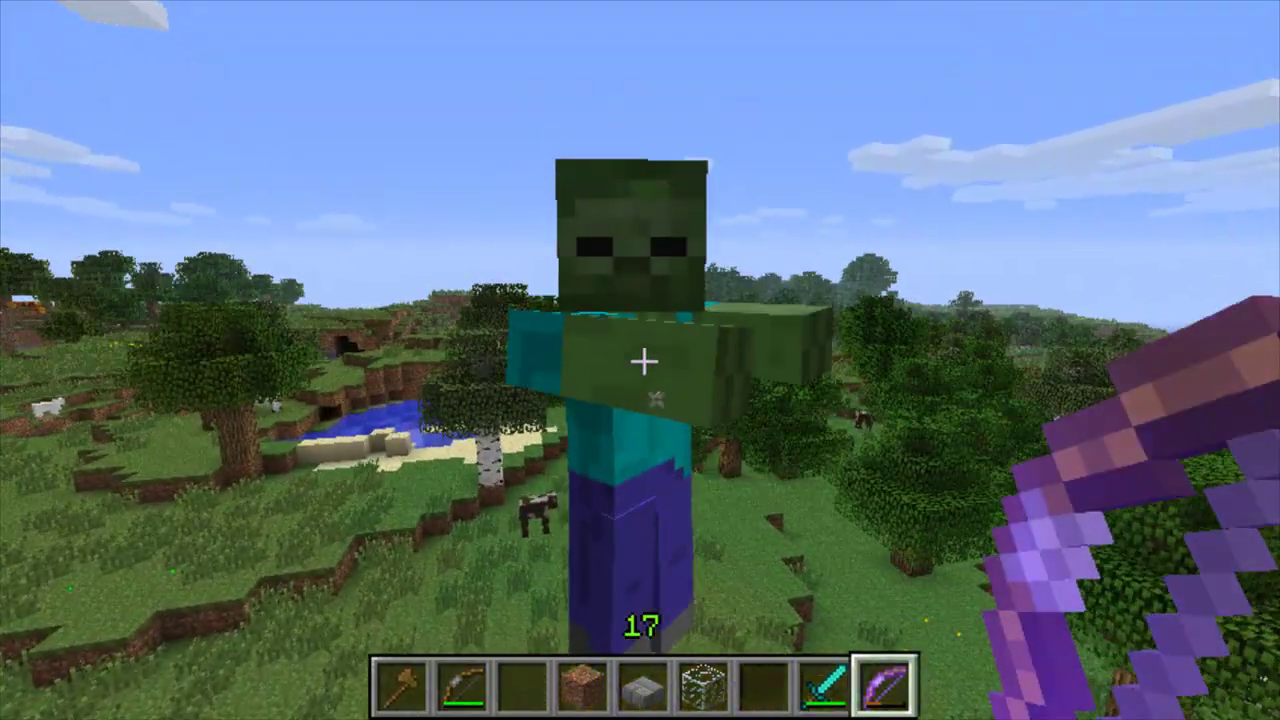
right_click(643, 361)
right_click(643, 361)
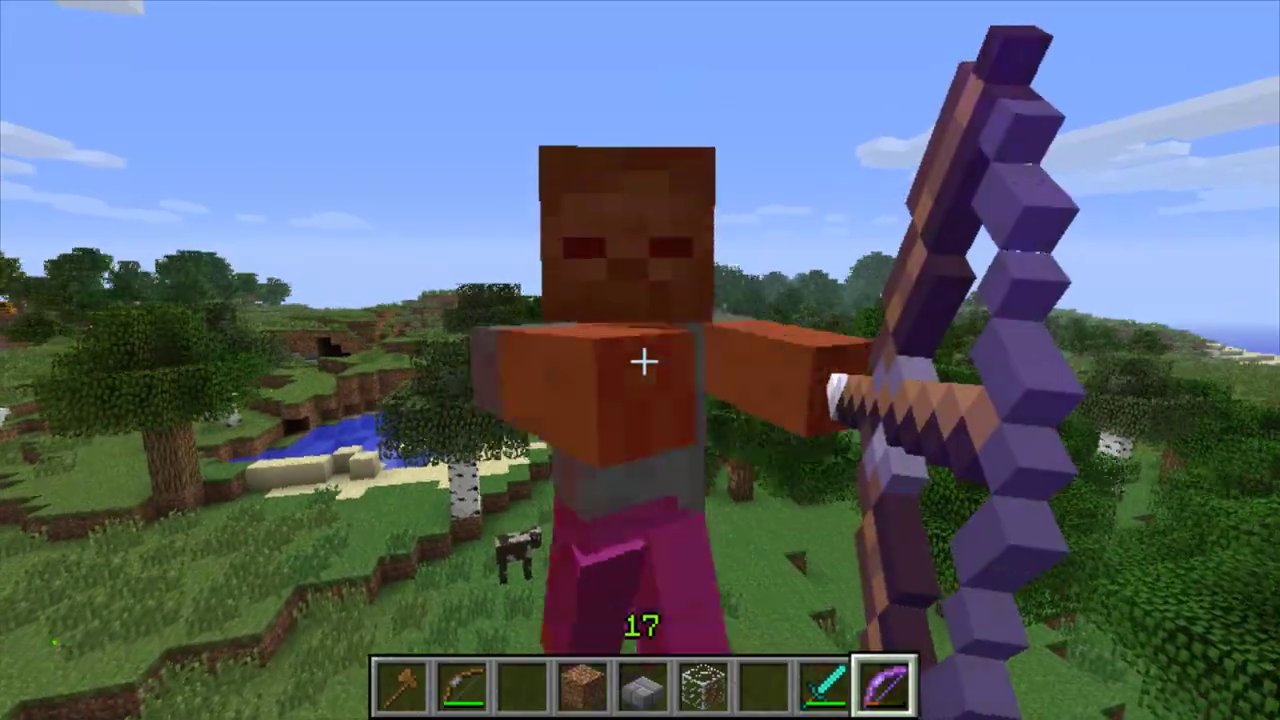
right_click(643, 361)
right_click(643, 361)
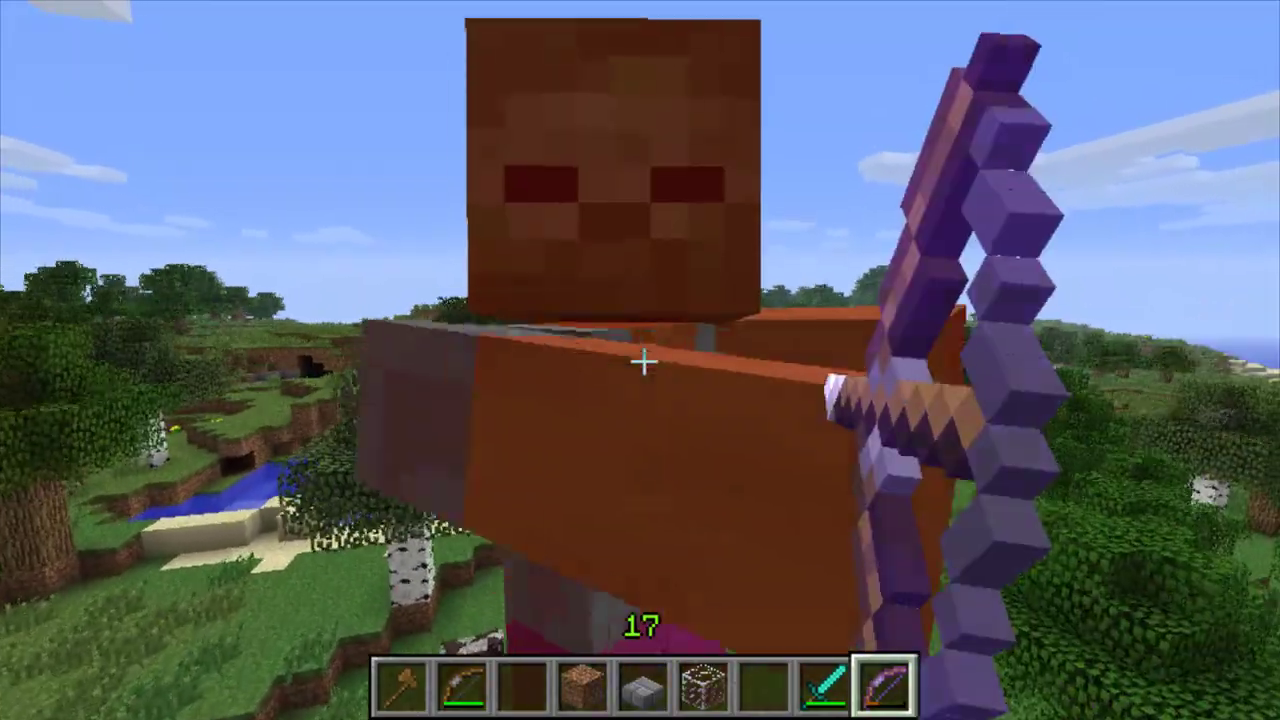
right_click(643, 361)
right_click(643, 361)
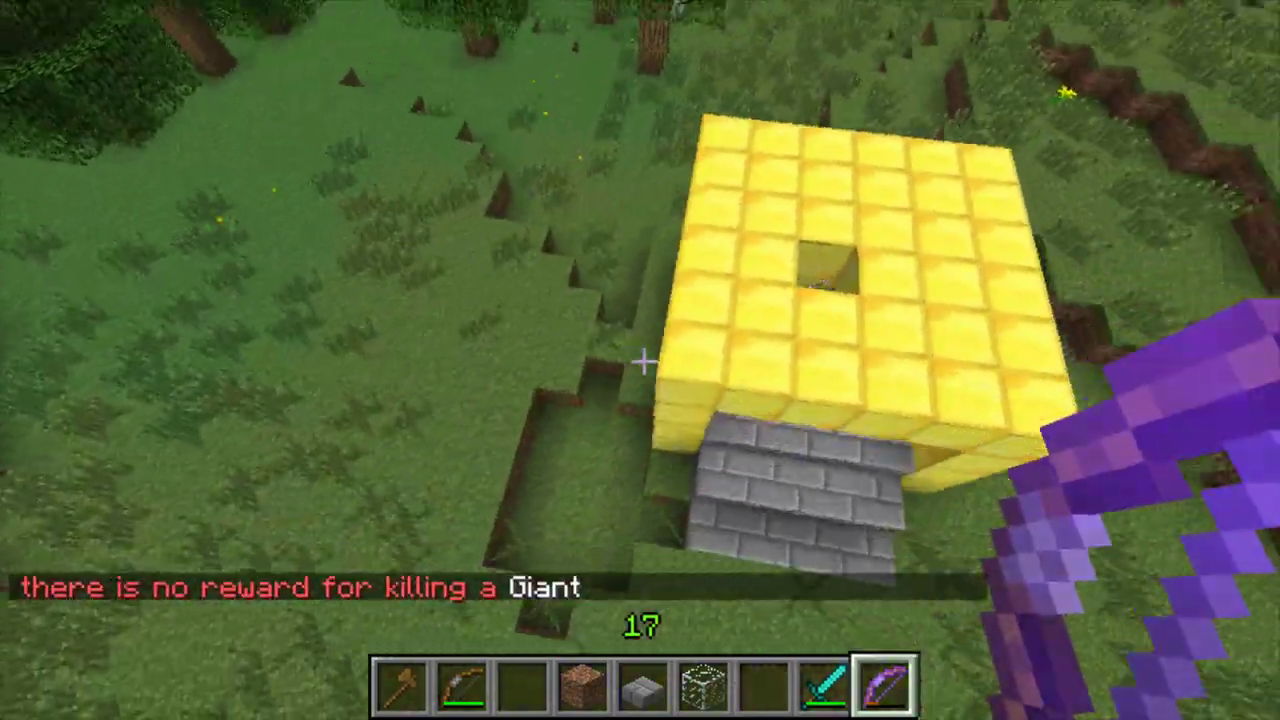
key("s")
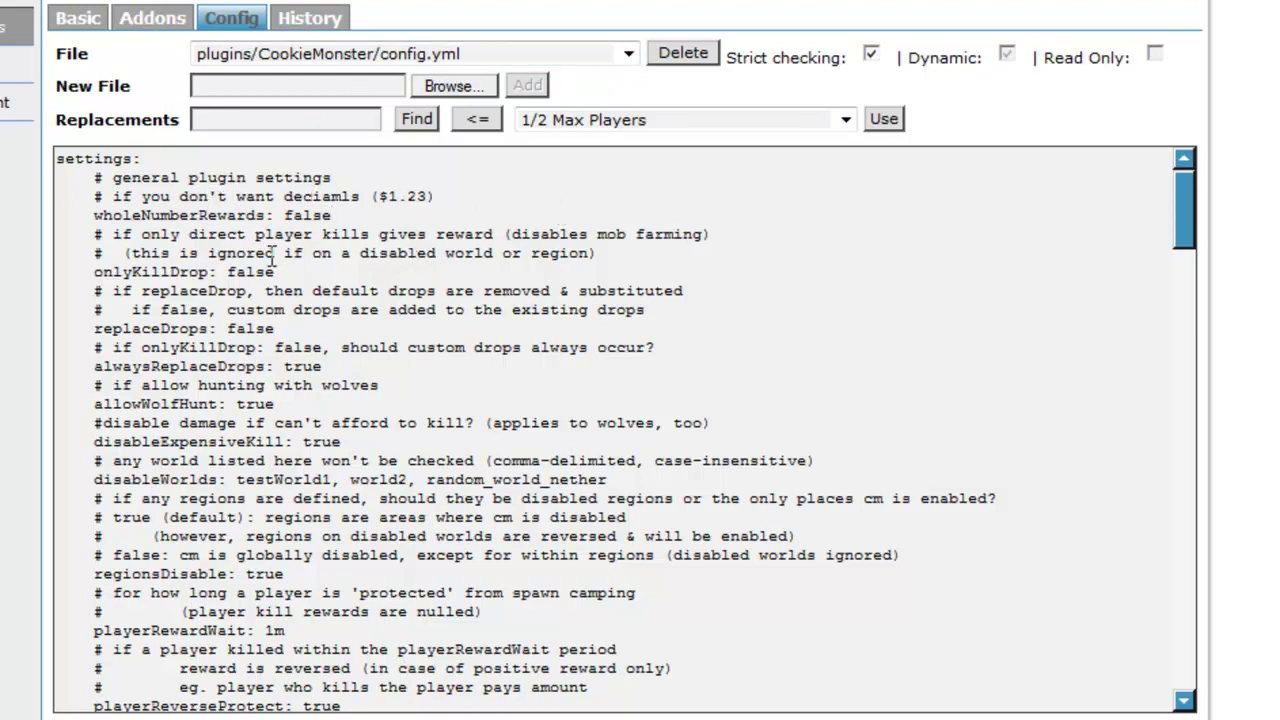
Step: In plugins/CookieMonster/config.yml, copy the Creeper's "coins: 1-4" line to a new line below the Chicken's drops in the rewards section
scroll(370, 242, "down", 2)
scroll(393, 246, "up", 2)
scroll(326, 366, "down", 15)
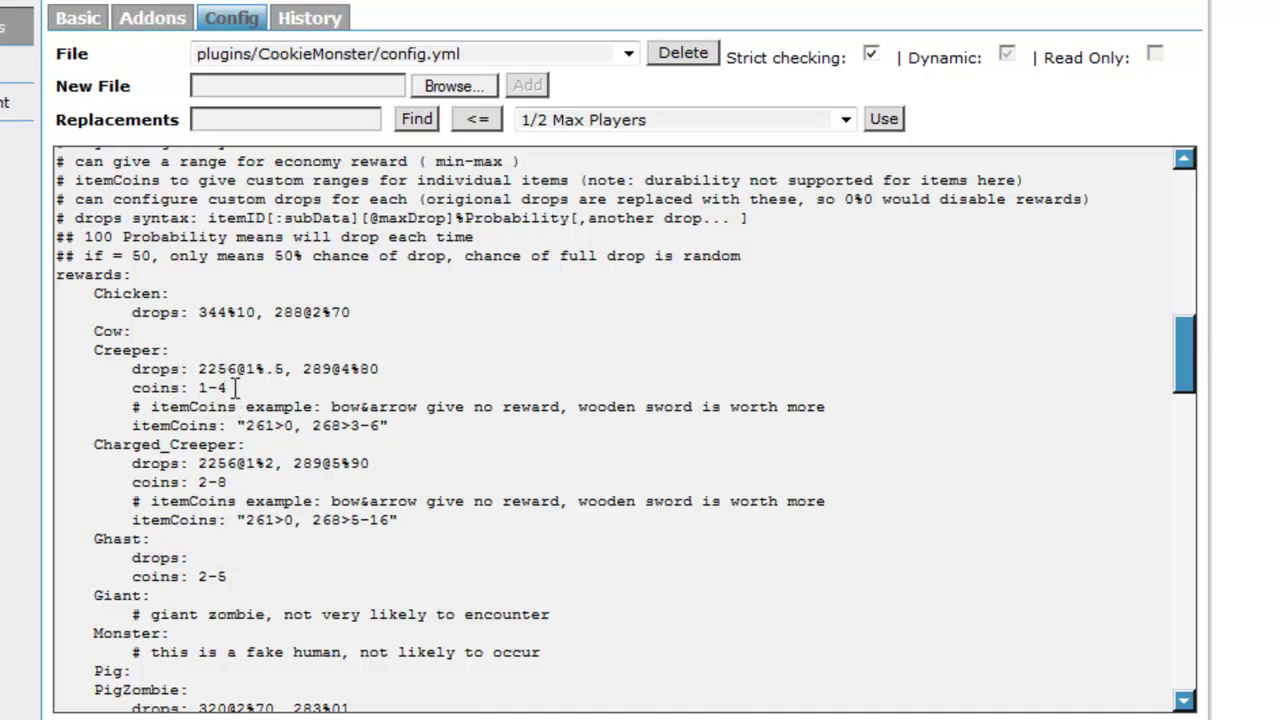
left_click_drag(228, 388, 132, 389)
key("ctrl+c")
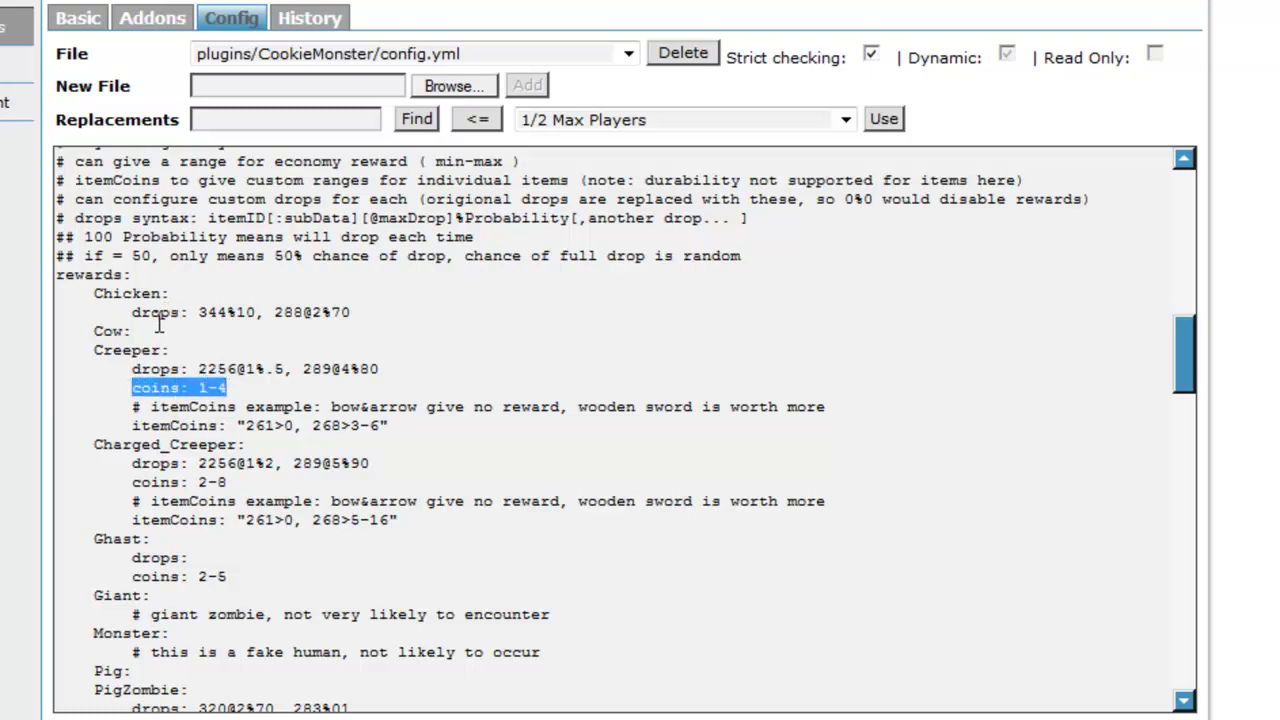
left_click(420, 306)
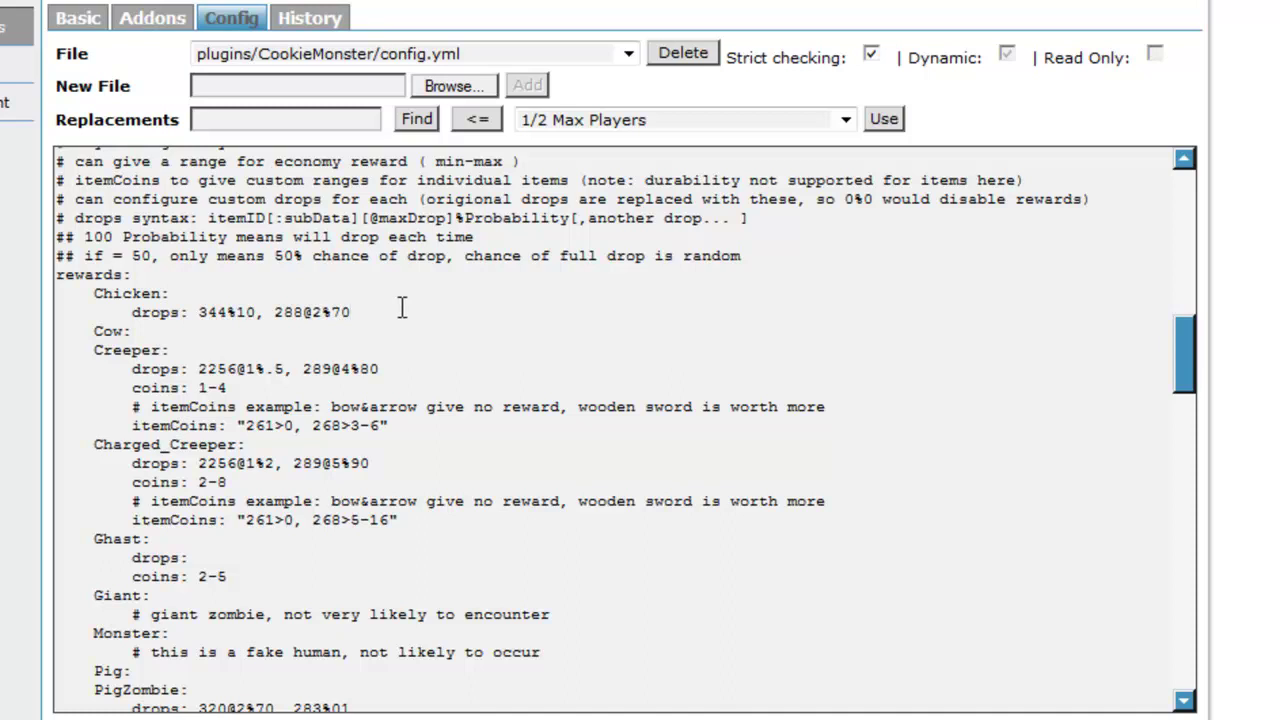
key("Return")
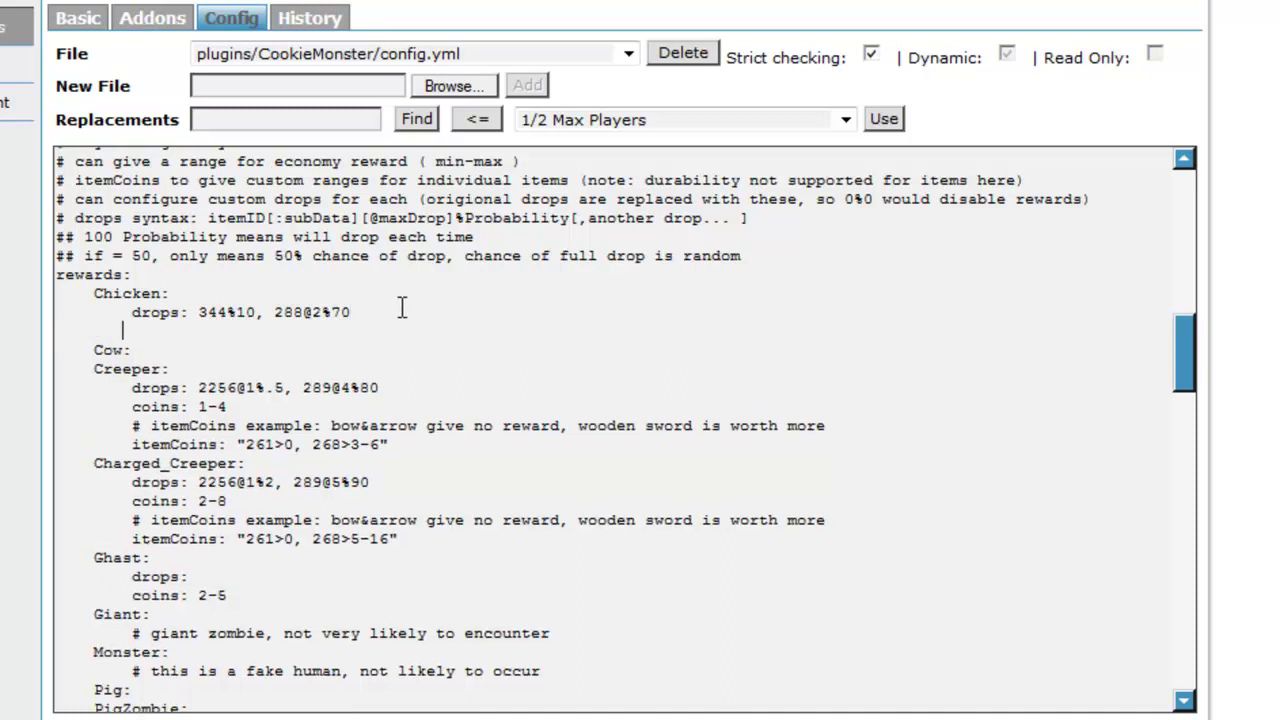
key("ctrl+v")
scroll(273, 368, "down", 2)
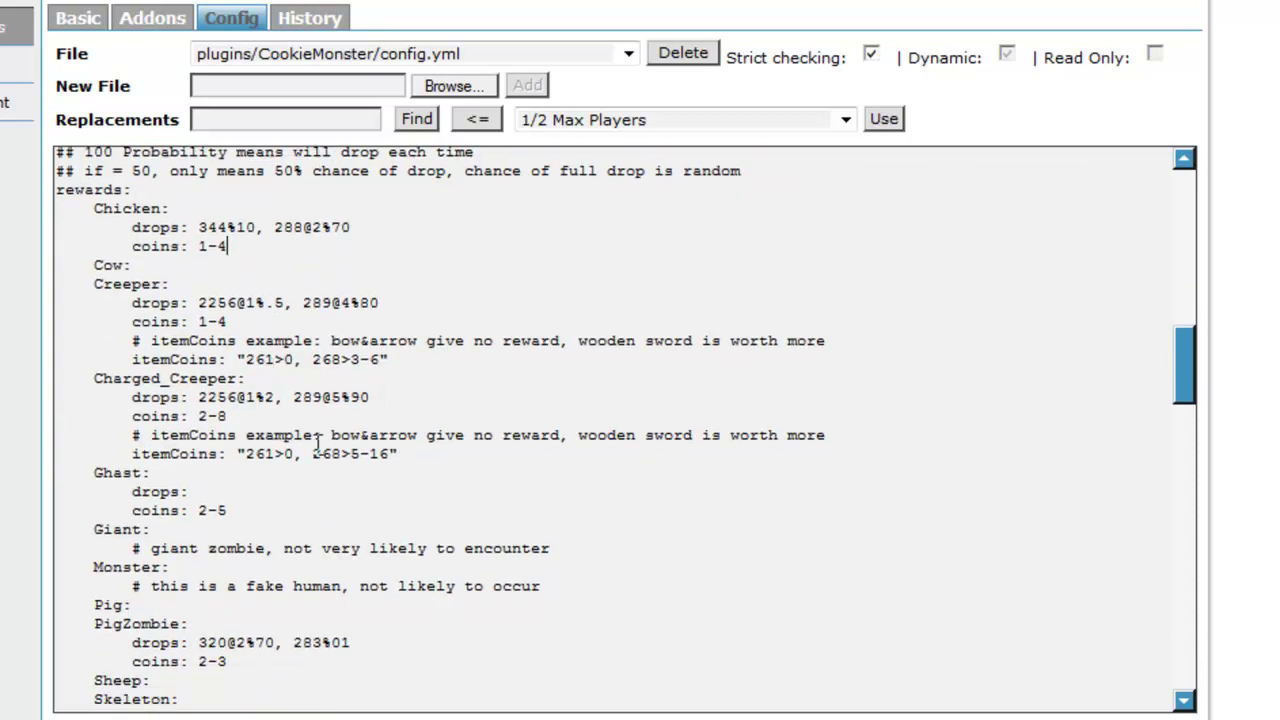
Step: Review the drops and coins entries of the remaining mobs in the rewards section, from Creeper down to MobSpawner and Player
scroll(342, 462, "down", 2)
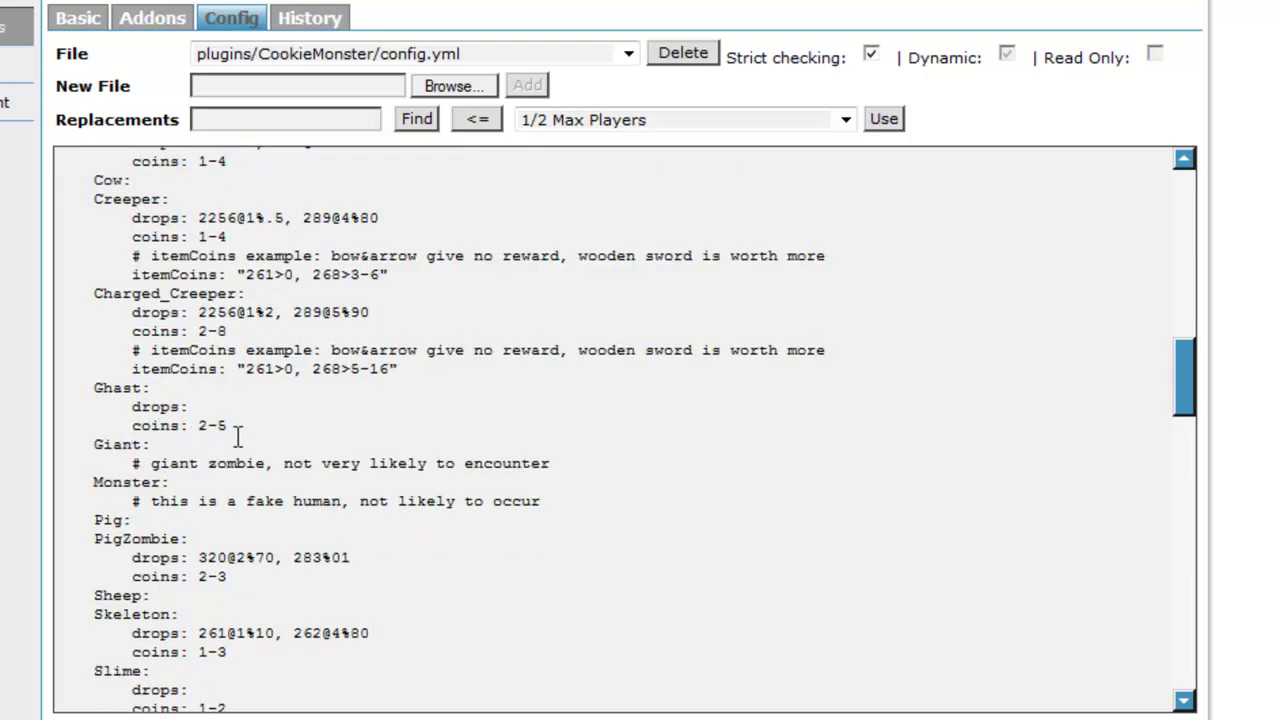
scroll(240, 443, "down", 2)
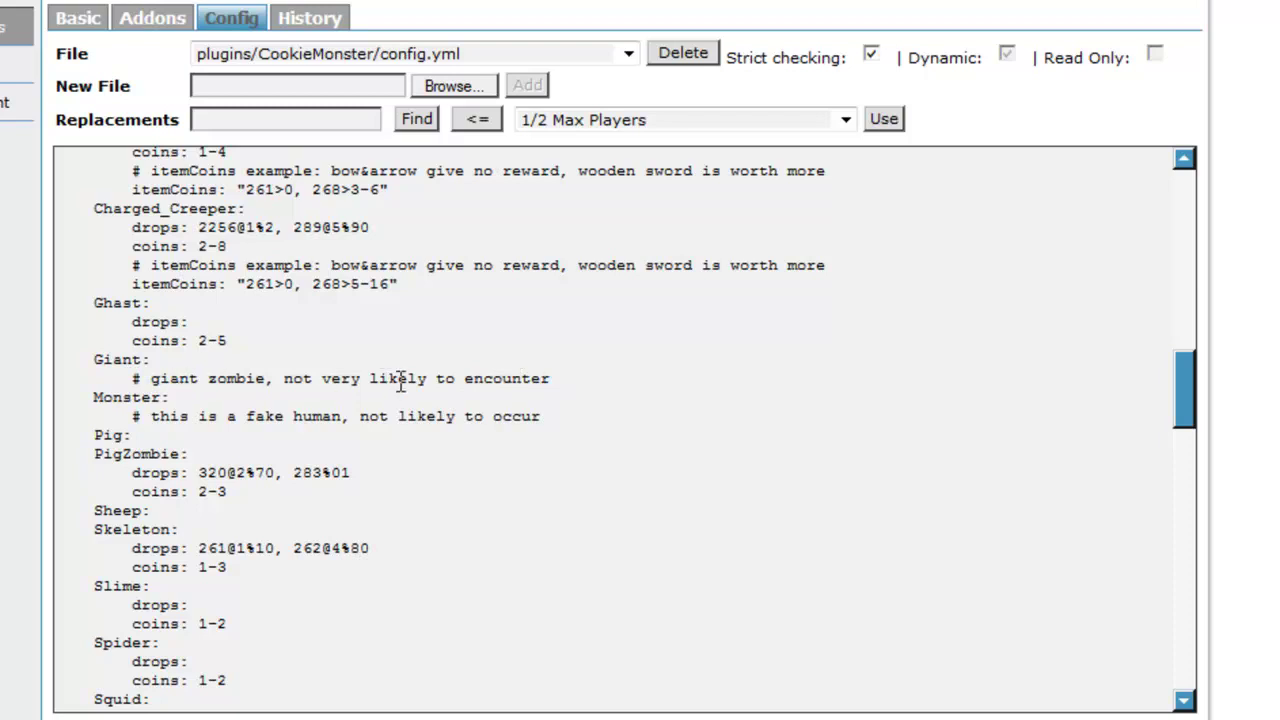
scroll(421, 431, "down", 2)
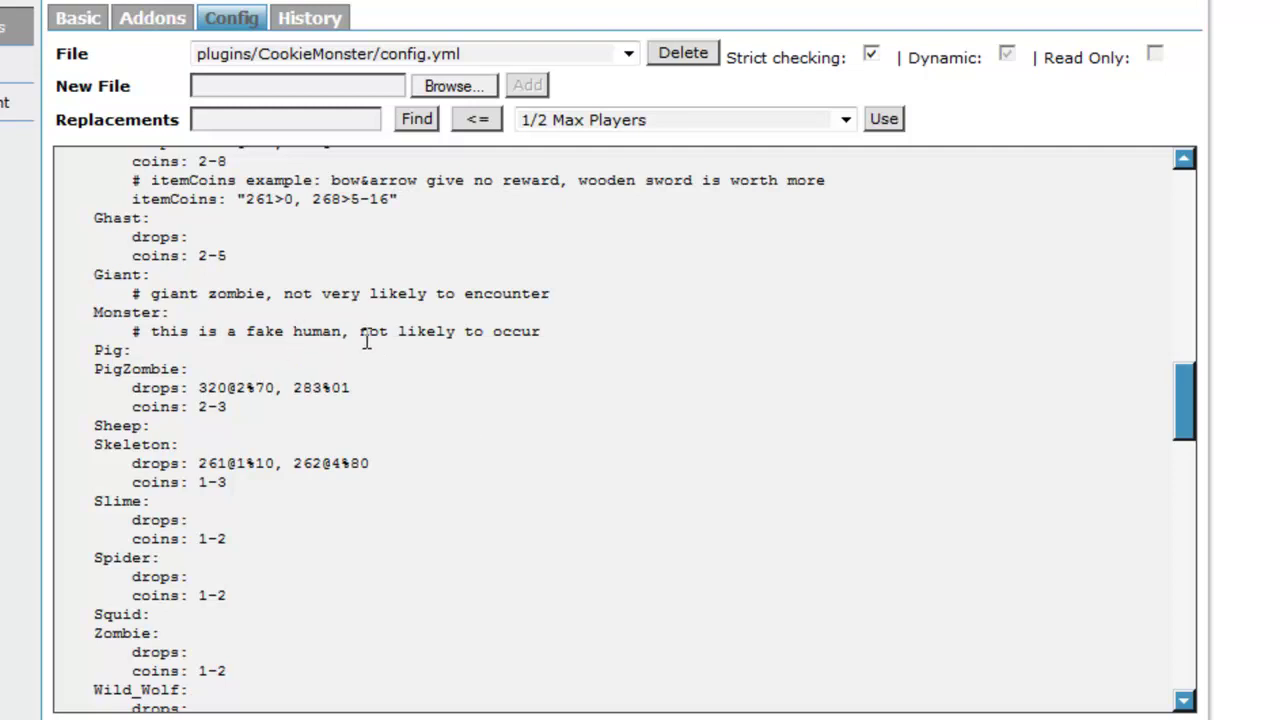
scroll(366, 340, "down", 2)
scroll(354, 557, "down", 2)
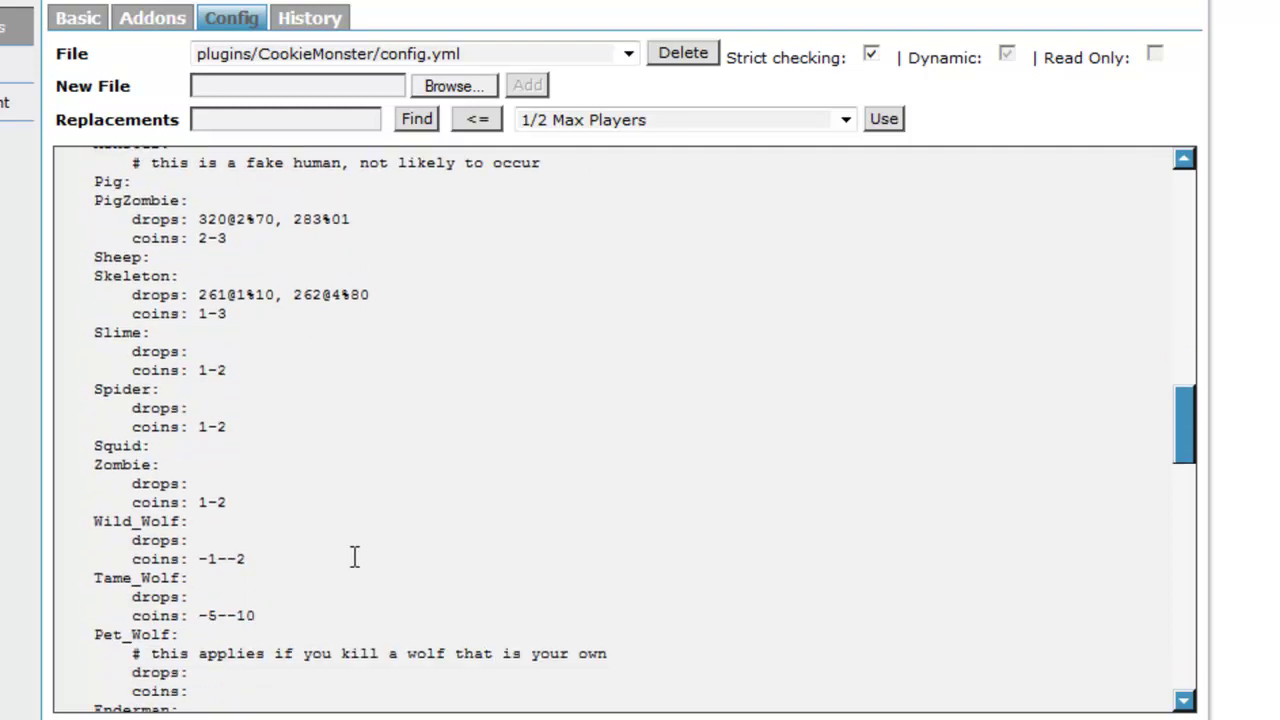
scroll(354, 557, "down", 2)
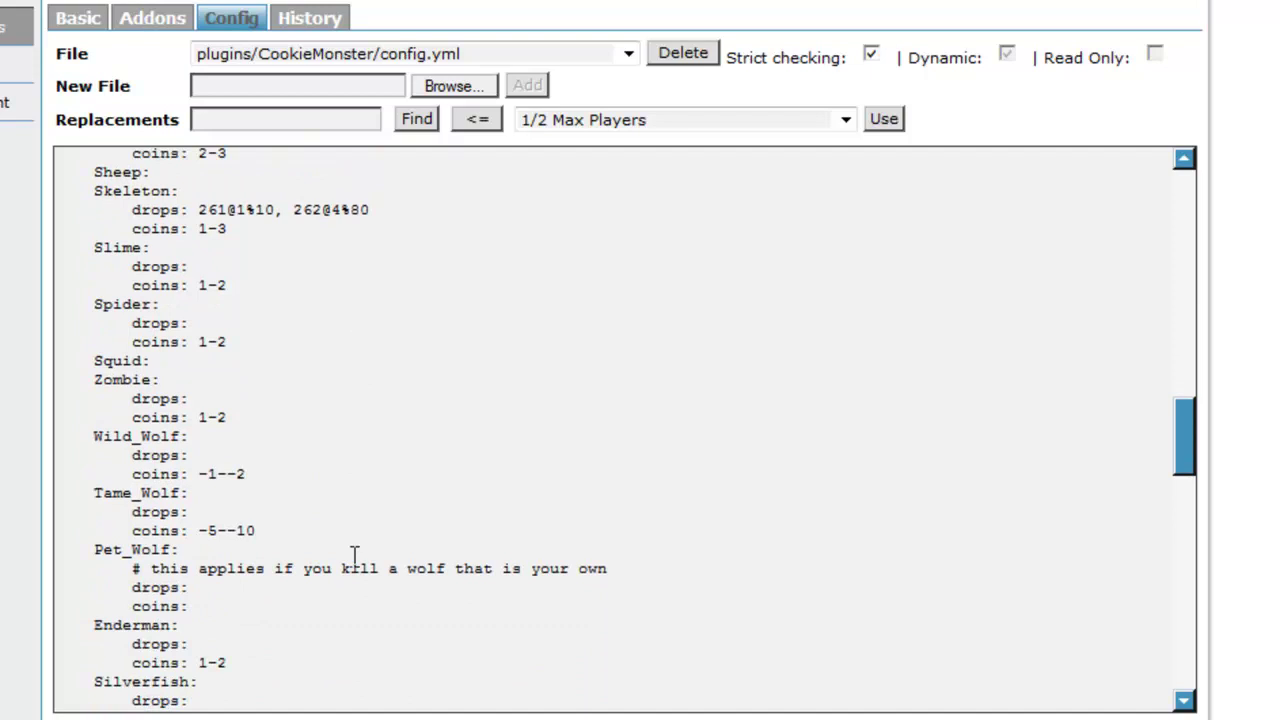
scroll(354, 557, "down", 6)
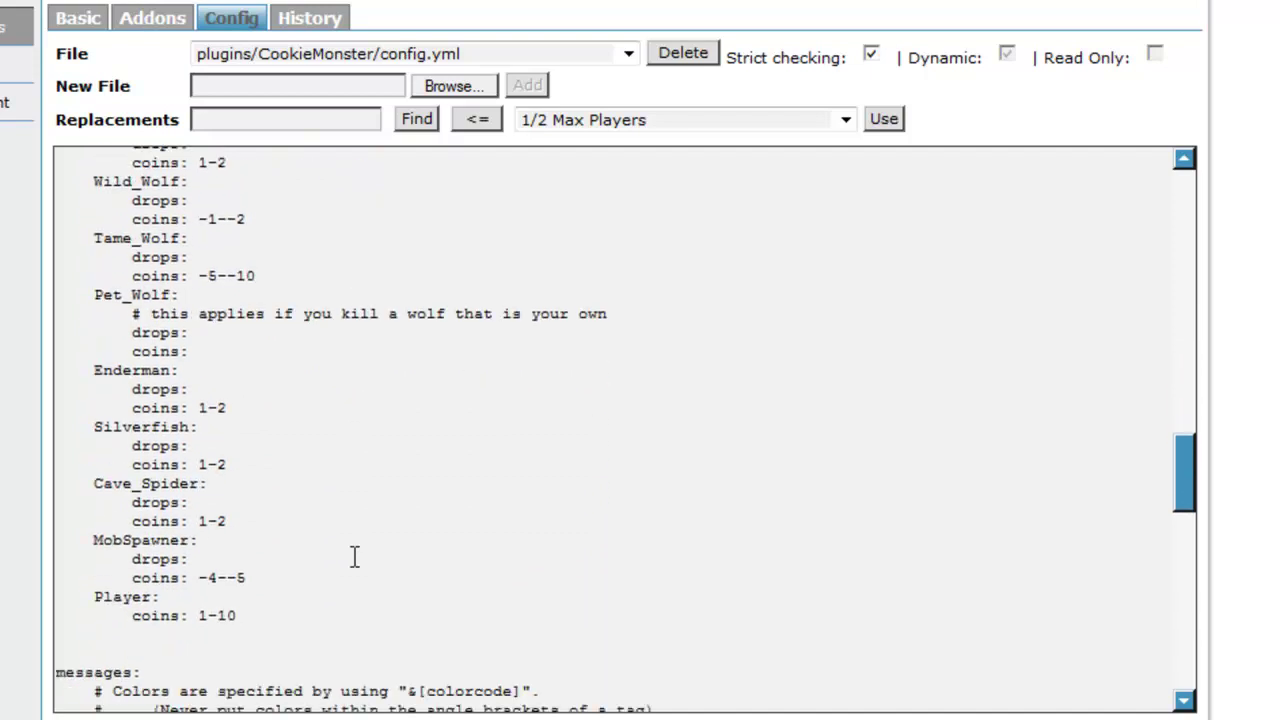
left_click_drag(250, 572, 210, 563)
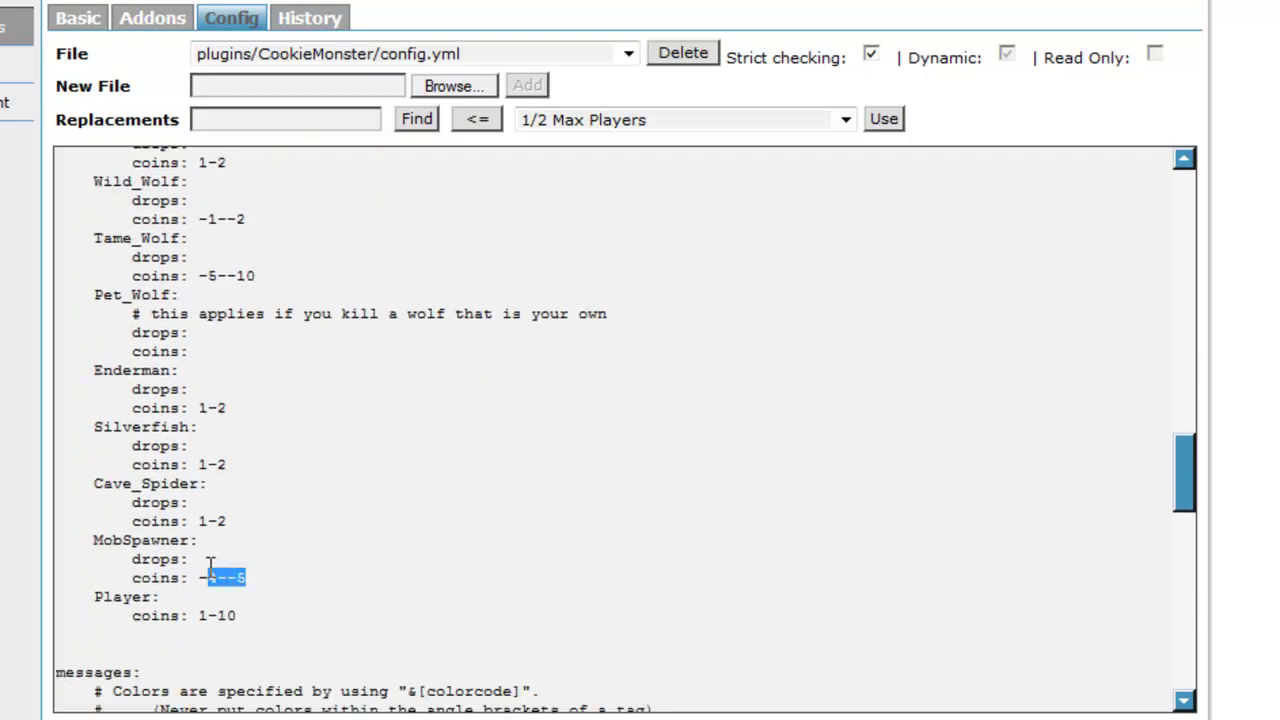
left_click(388, 543)
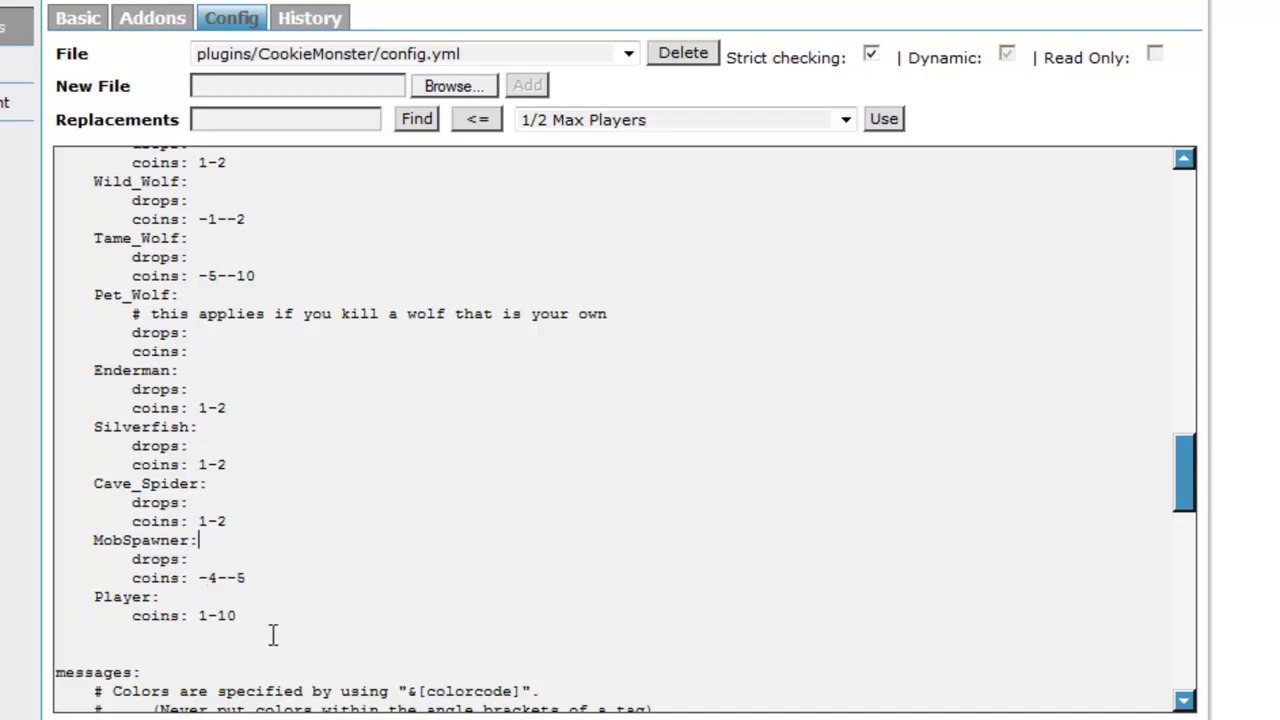
scroll(271, 634, "down", 1)
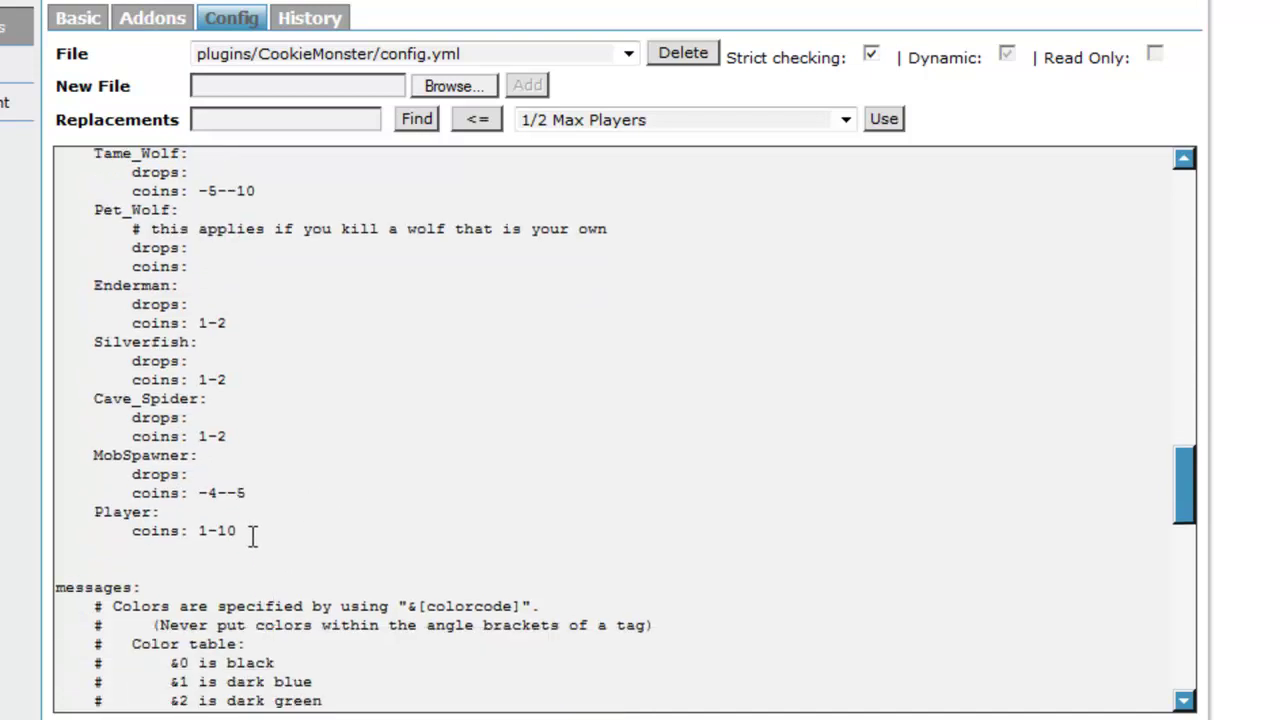
Step: Look through the messages section's color codes and its reward and penalty texts, and return to the mob entries in the rewards section
scroll(253, 537, "down", 3)
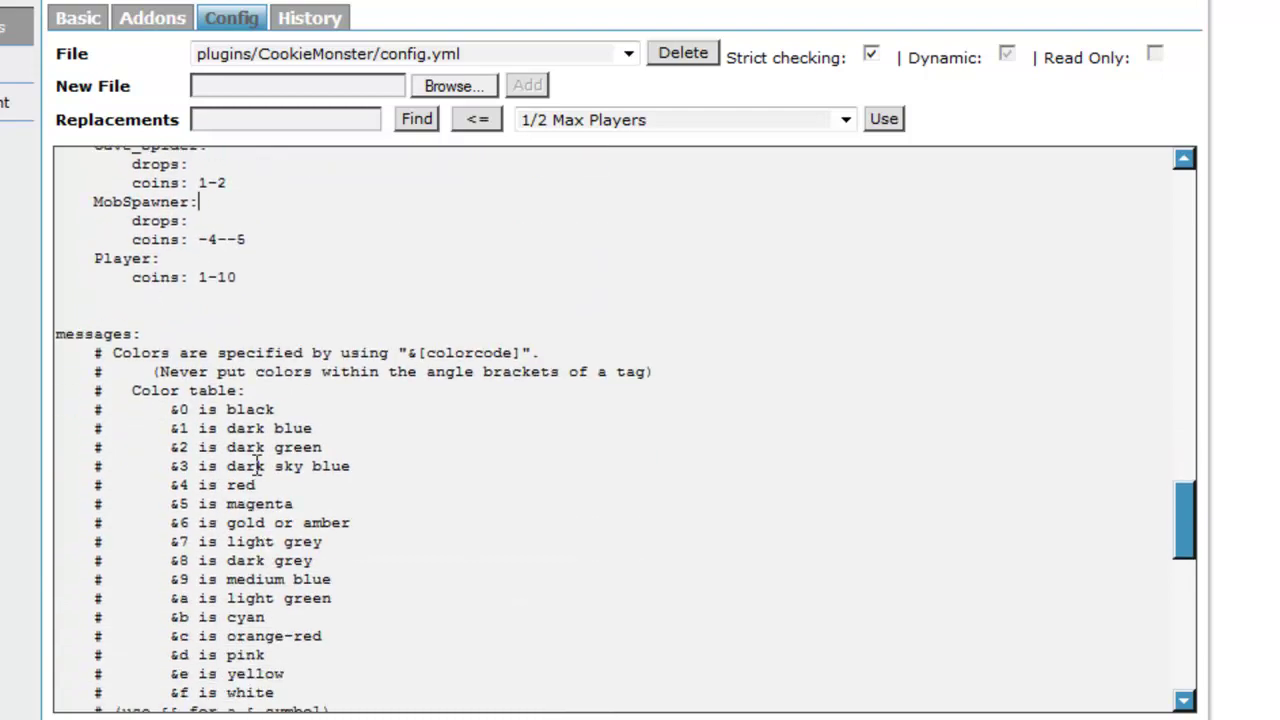
scroll(374, 380, "down", 4)
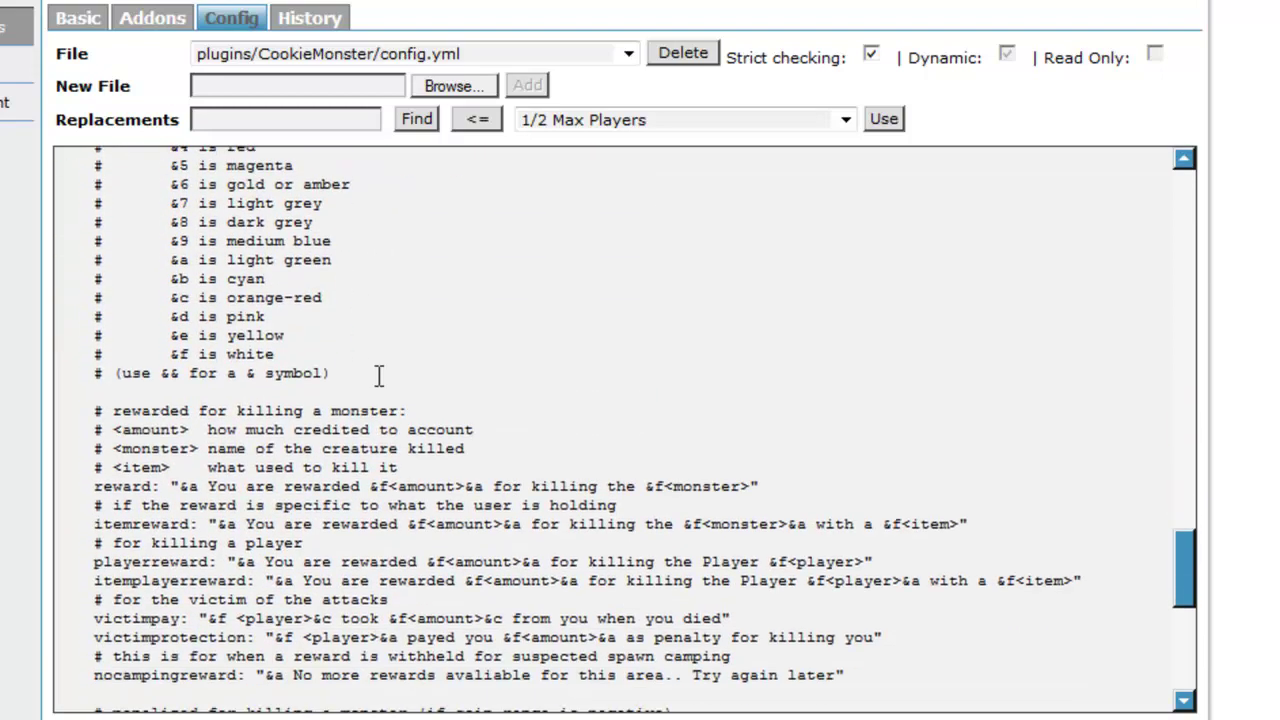
scroll(379, 374, "down", 10)
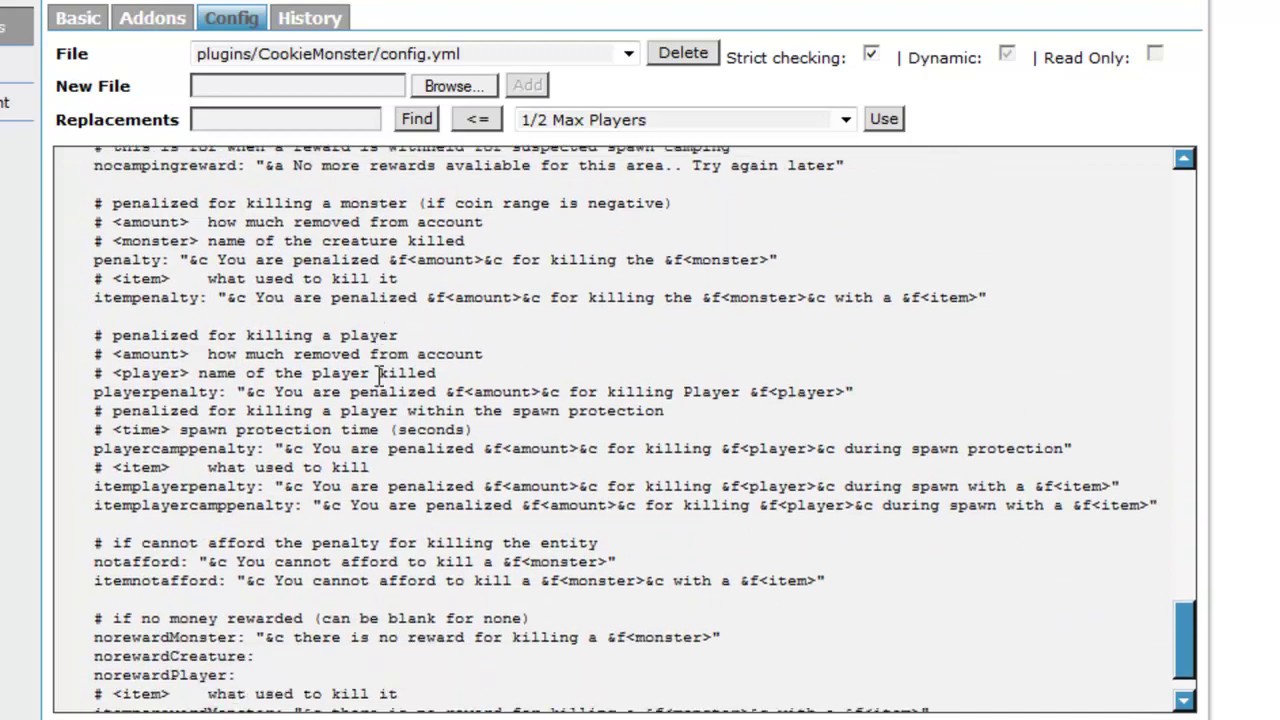
scroll(380, 375, "up", 13)
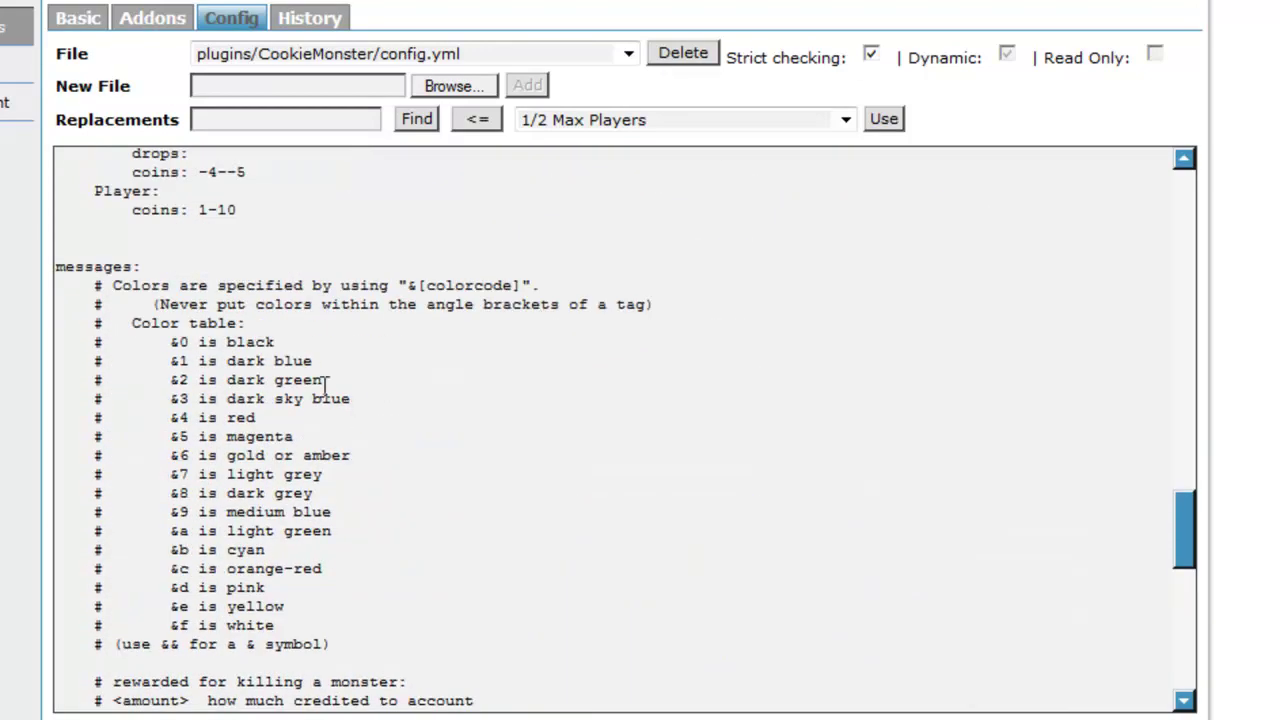
scroll(329, 383, "up", 6)
scroll(322, 386, "up", 9)
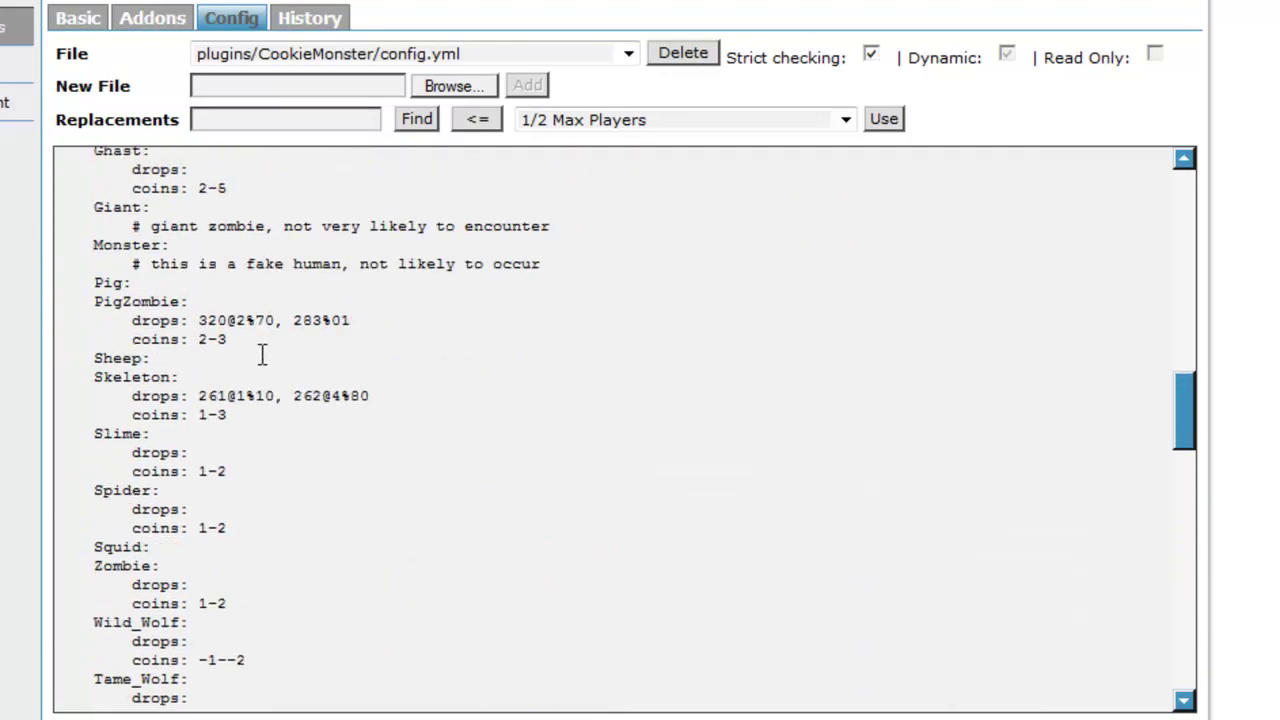